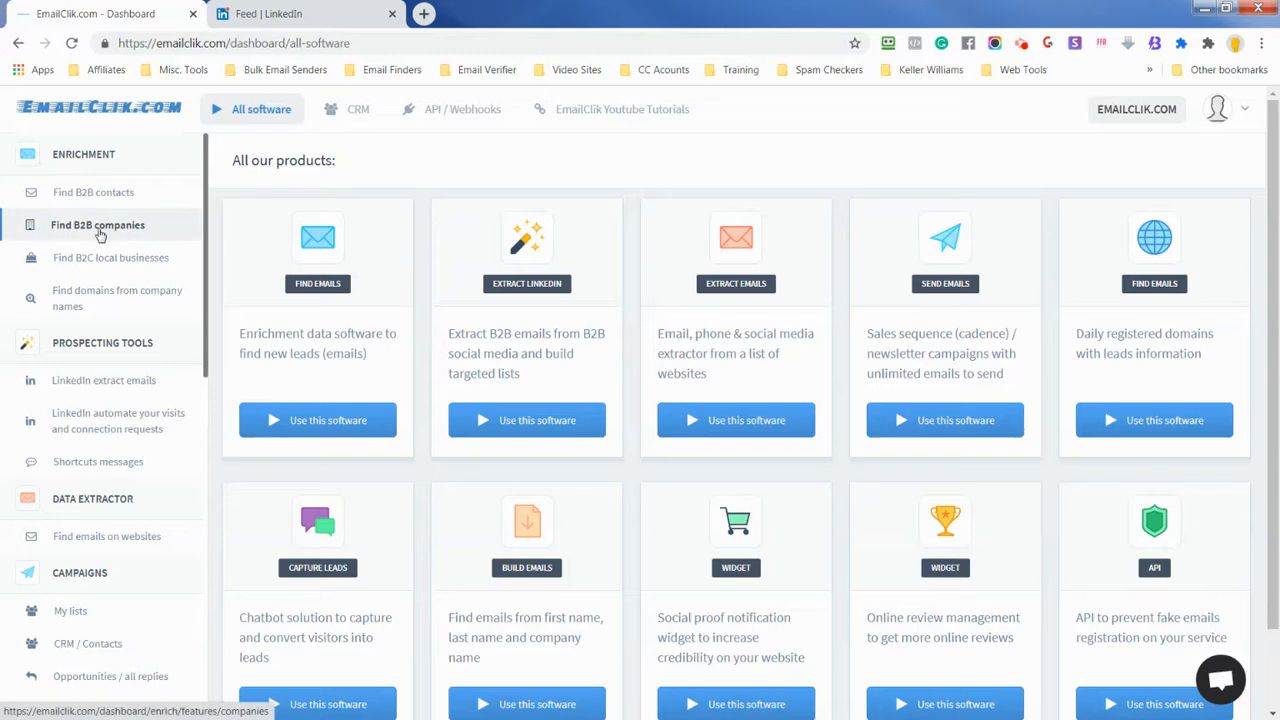
# Step: Open the B2B company search and choose United States as the country, filtering the country list by "united"
pyautogui.scroll(-1, 697, 340)
pyautogui.scroll(1, 740, 360)
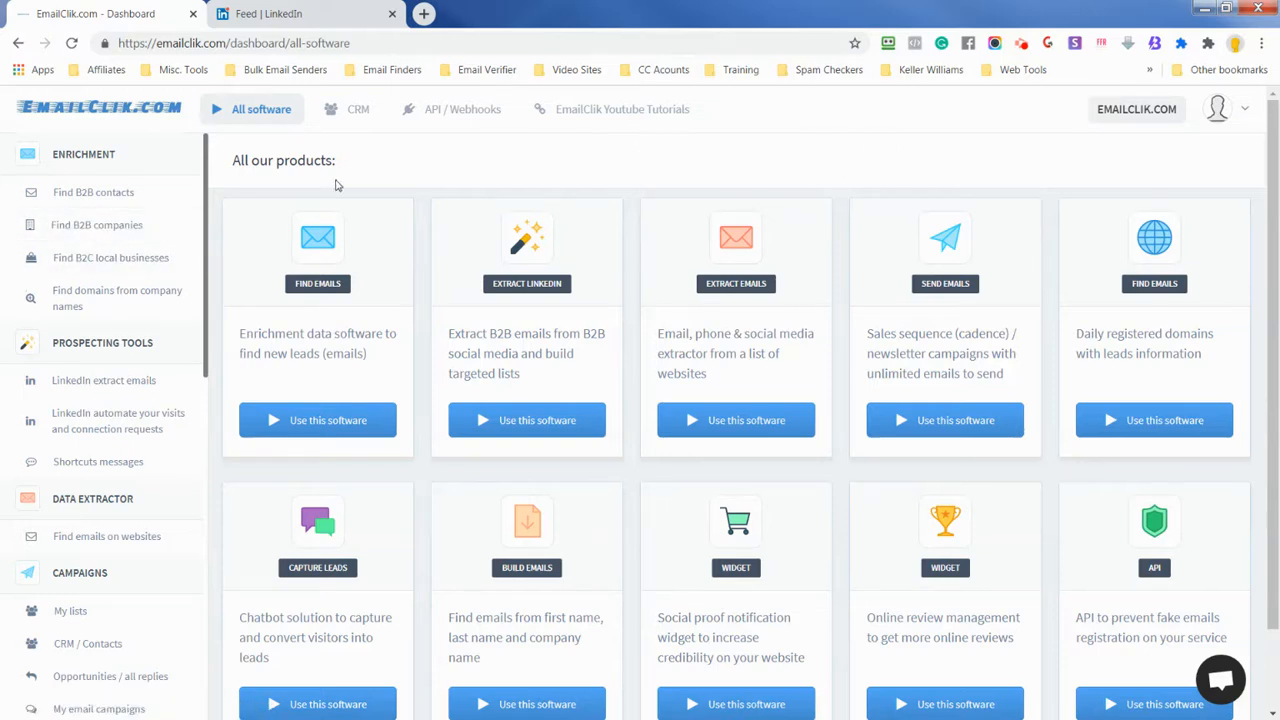
pyautogui.click(120, 228)
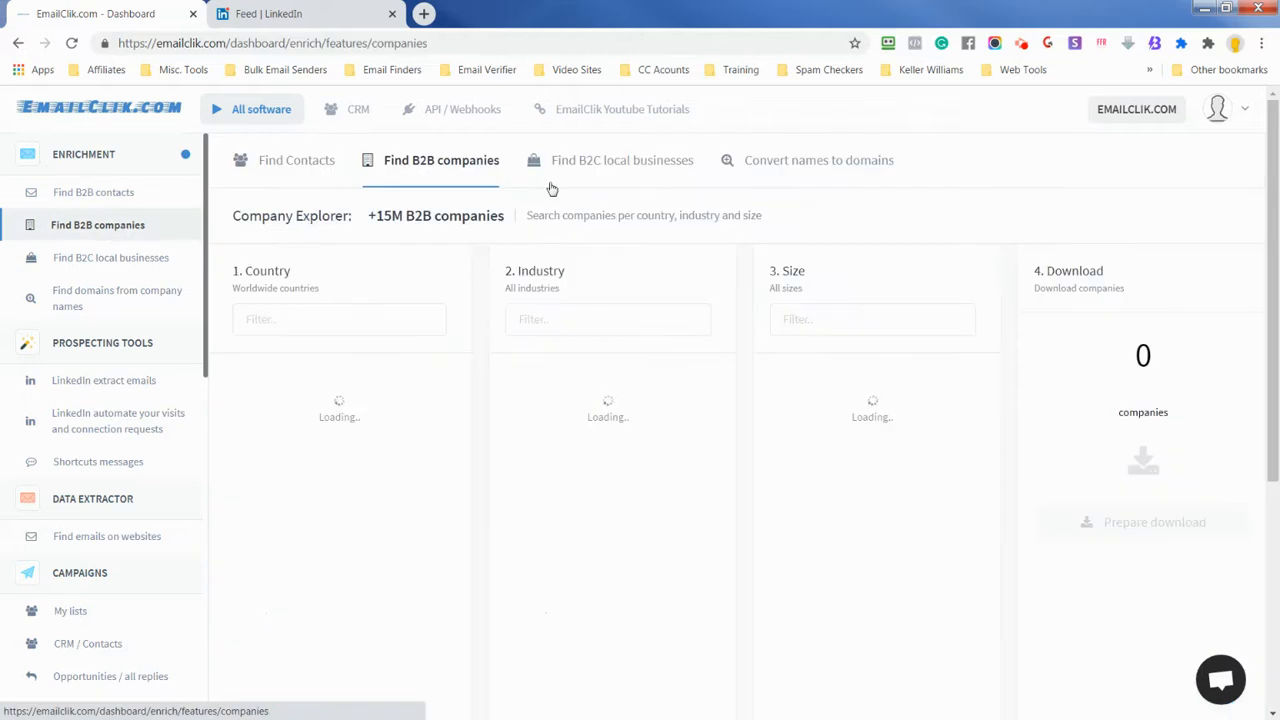
pyautogui.click(364, 319)
pyautogui.write('united')
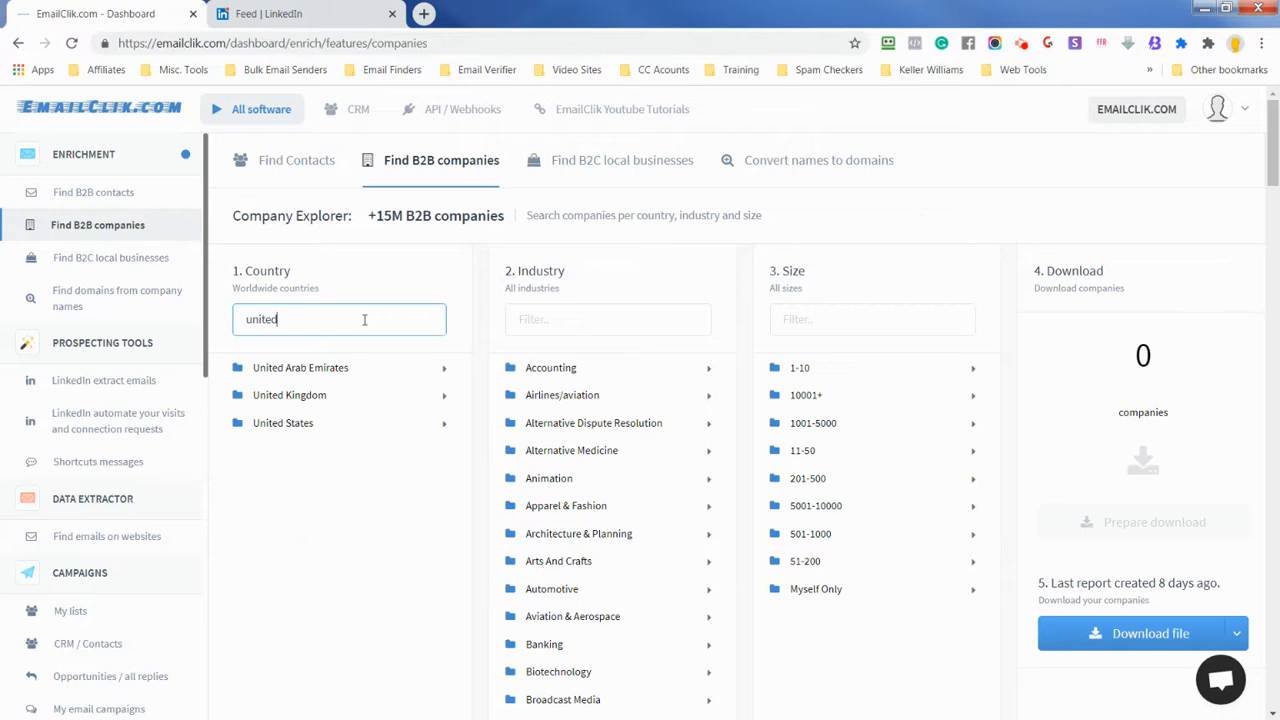
pyautogui.click(302, 422)
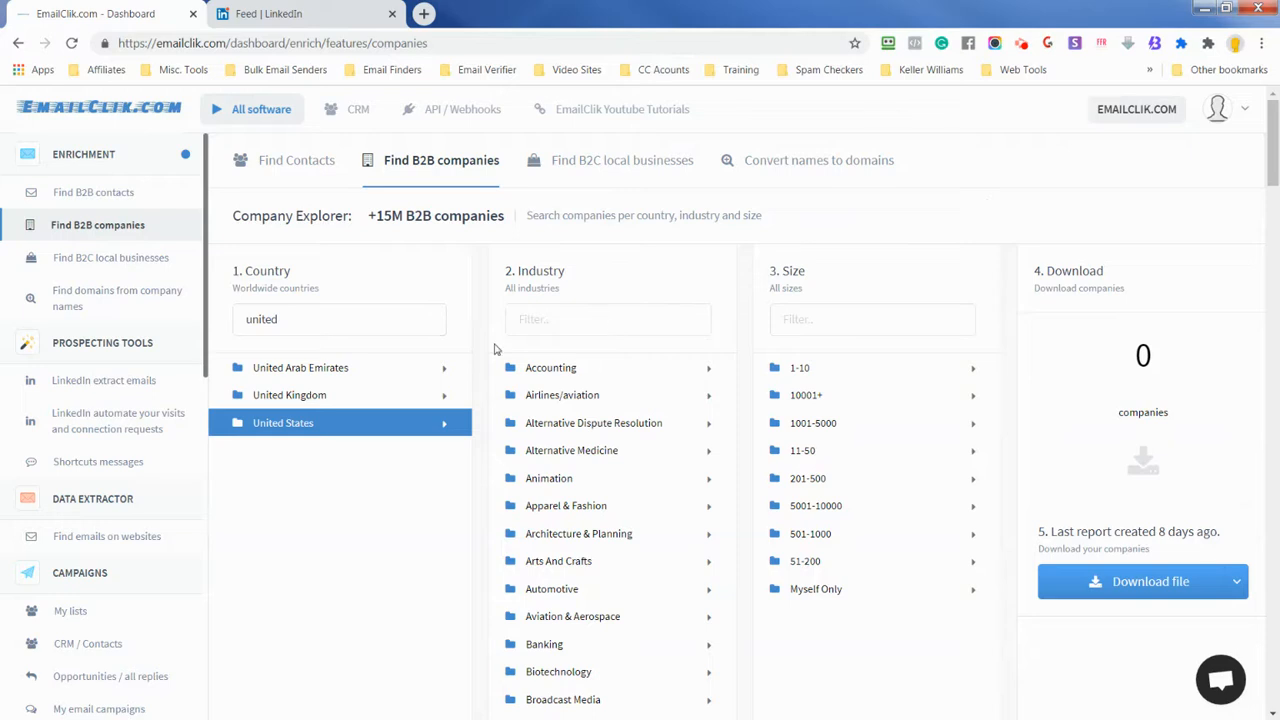
# Step: Narrow the company search to the Marketing And Advertising industry and a company size of 1-10
pyautogui.click(557, 320)
pyautogui.write('market')
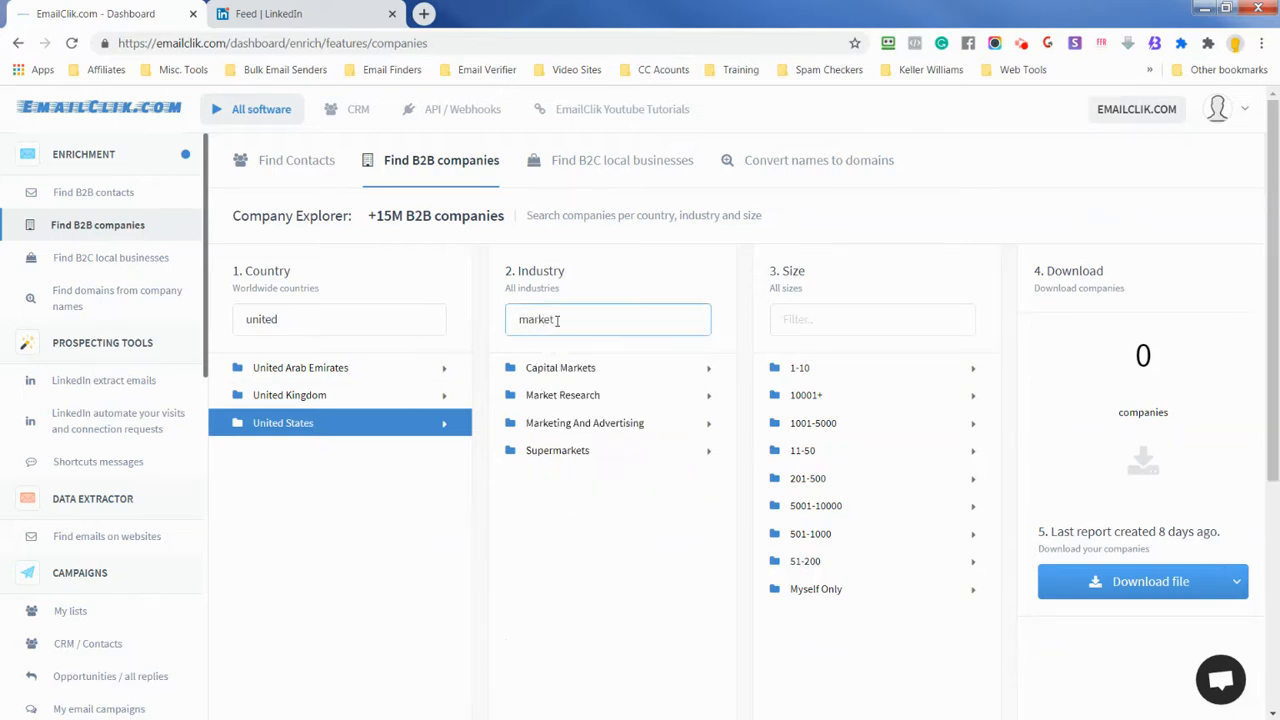
pyautogui.click(563, 425)
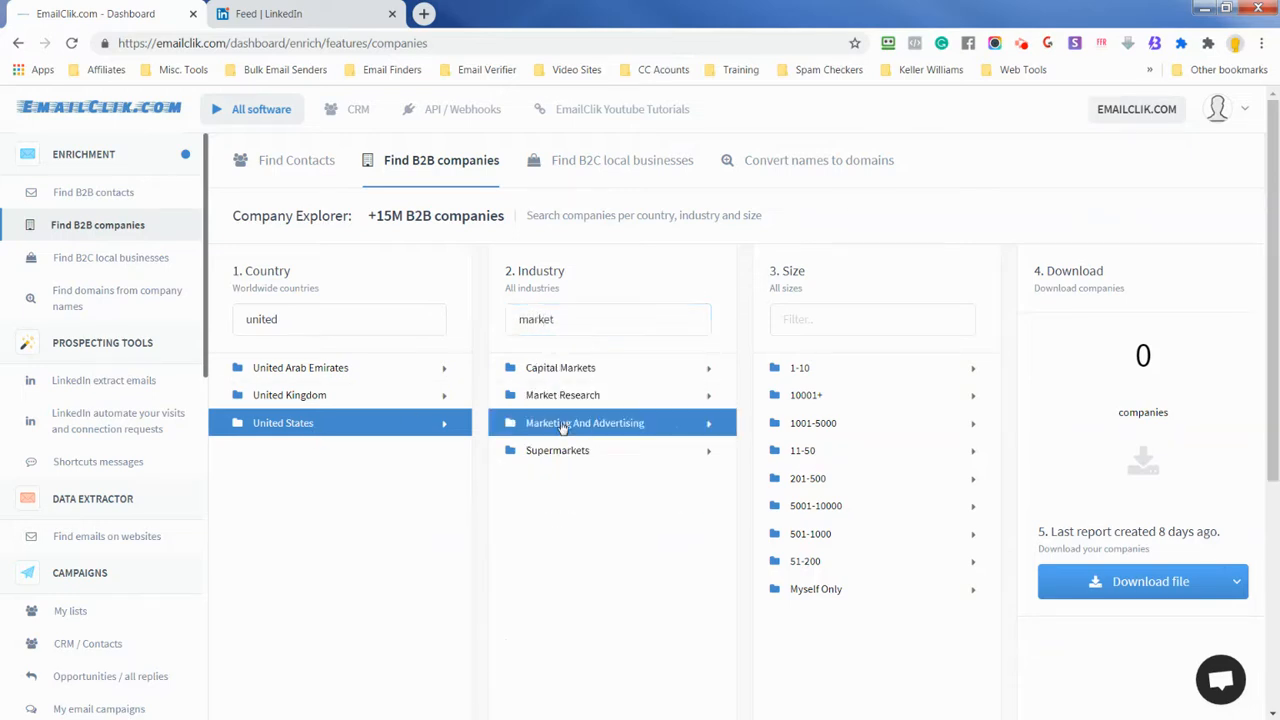
pyautogui.click(595, 320)
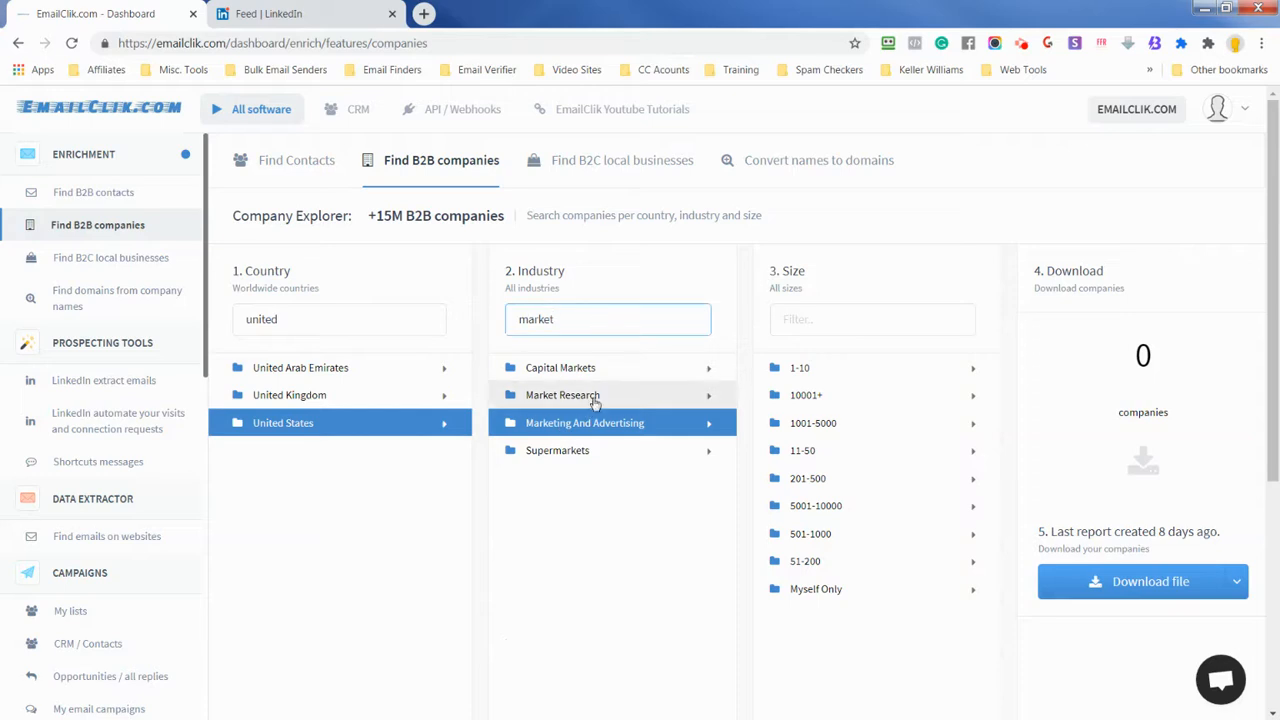
pyautogui.click(808, 370)
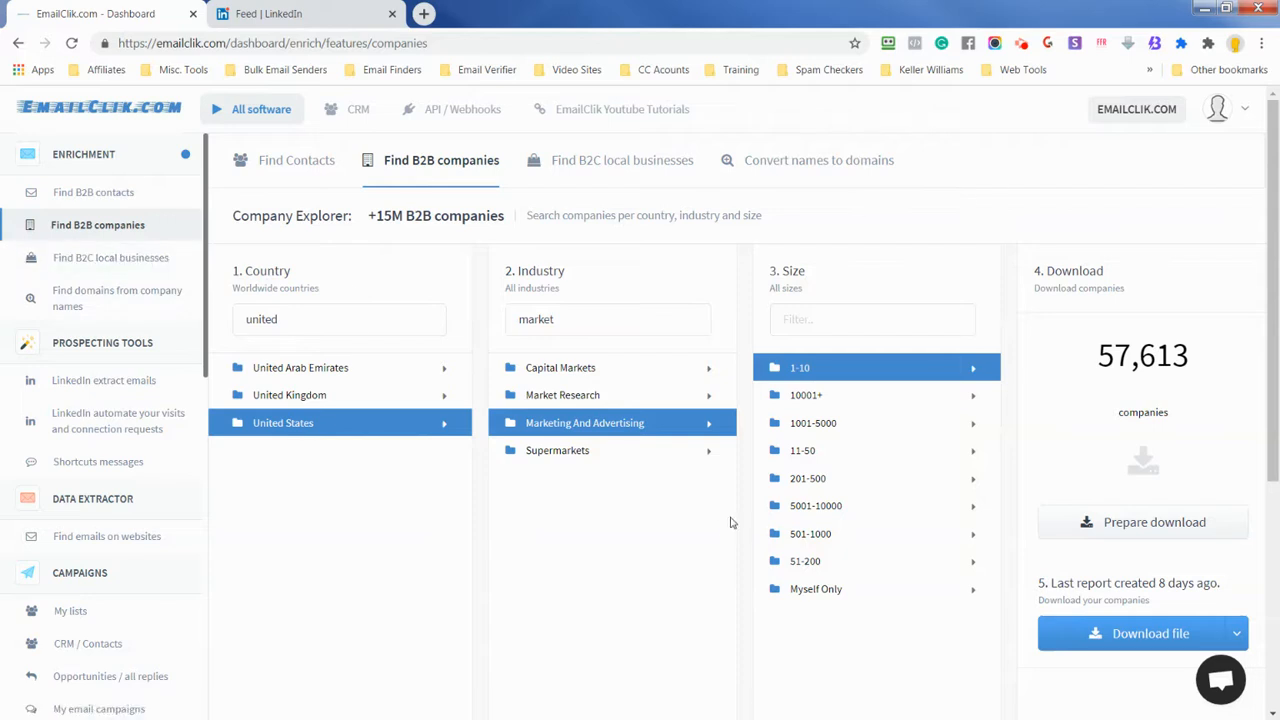
# Step: Search the B2C local businesses for type "gym" with United Kingdom as the country
pyautogui.click(113, 262)
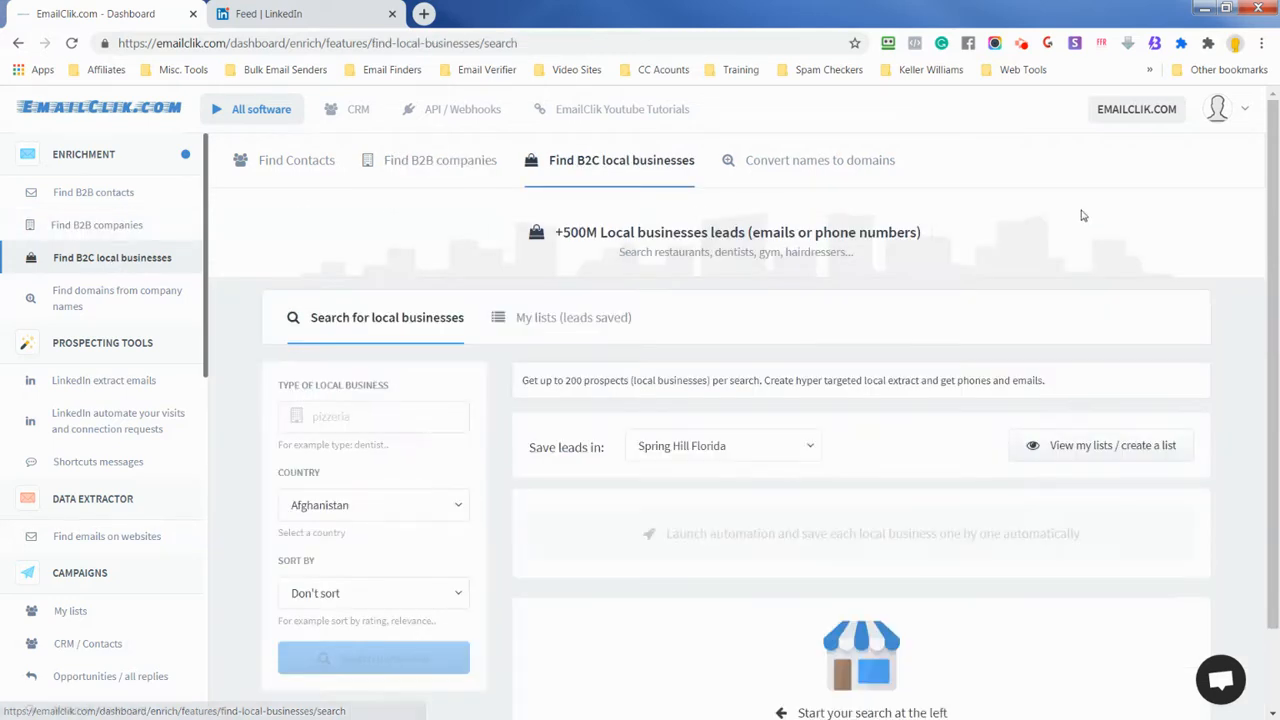
pyautogui.click(390, 418)
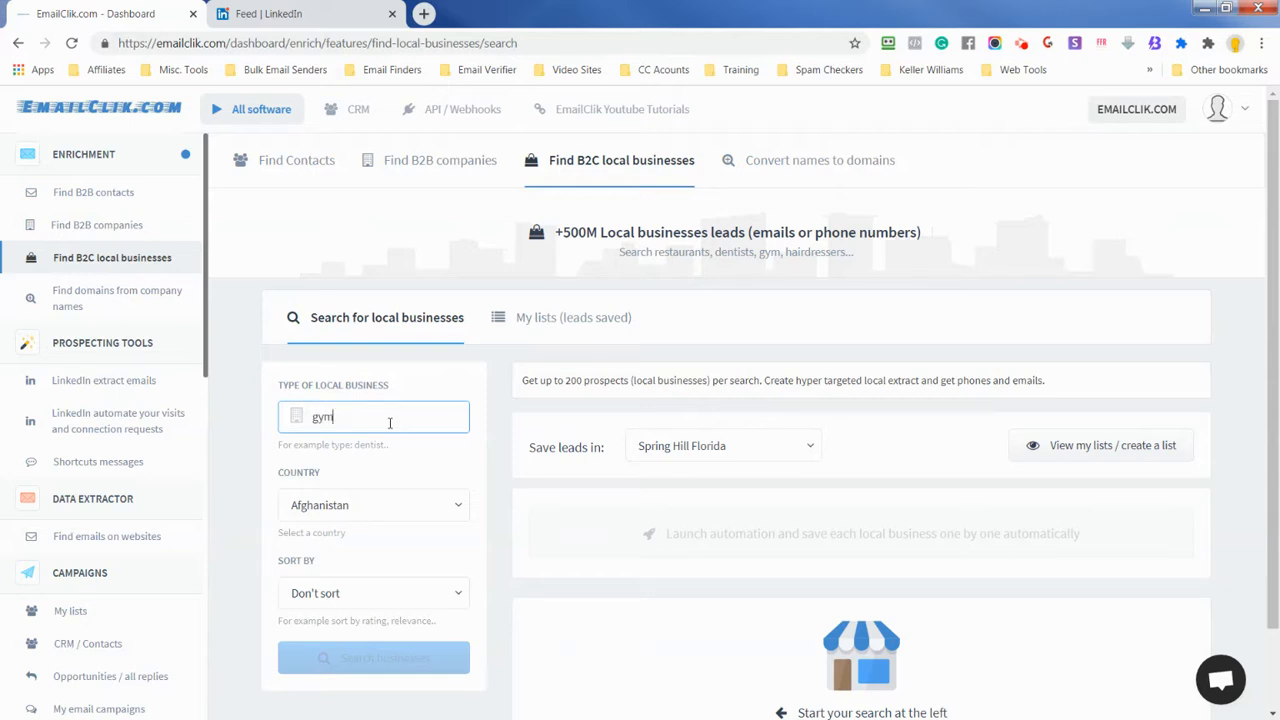
pyautogui.click(455, 504)
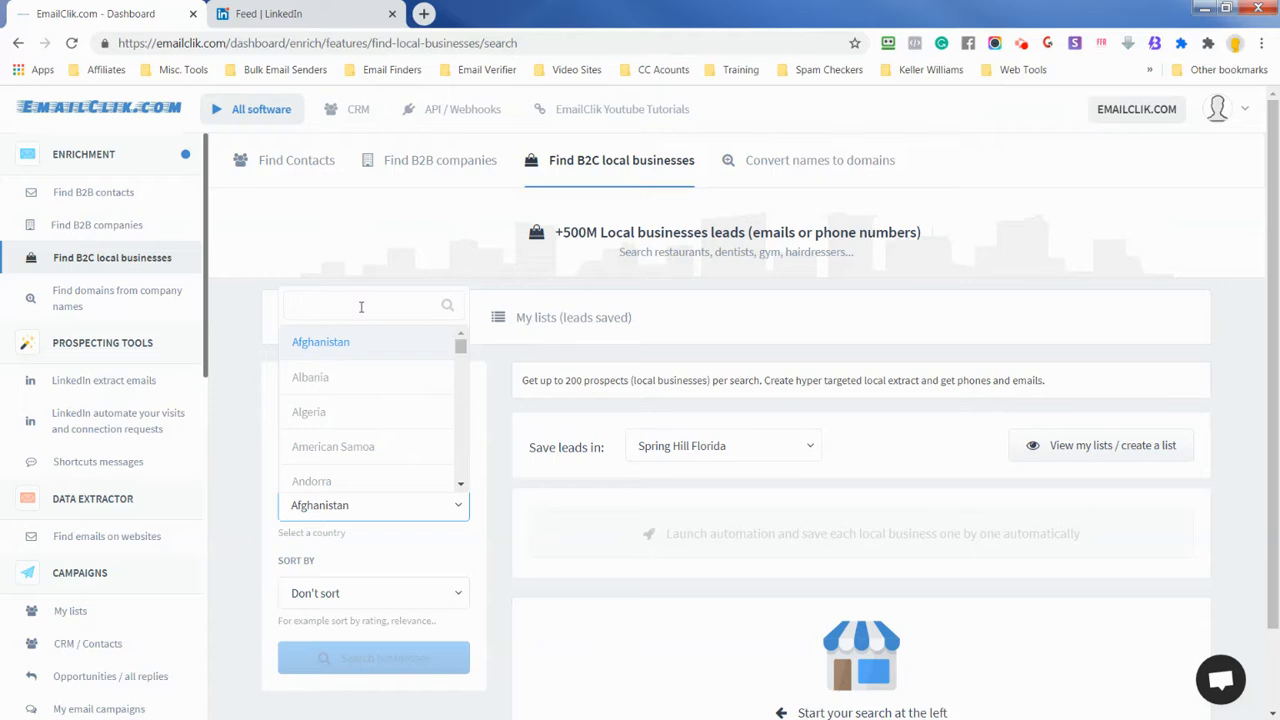
pyautogui.write('united')
pyautogui.click(336, 414)
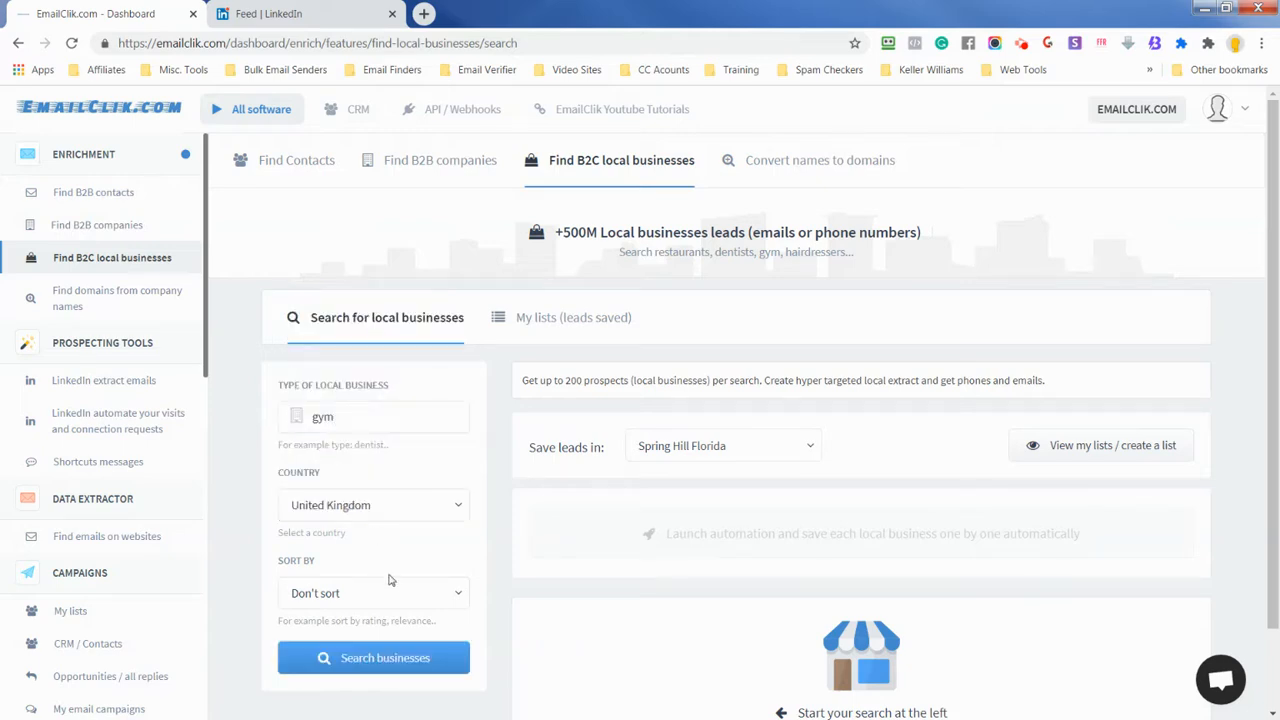
pyautogui.scroll(-1, 393, 583)
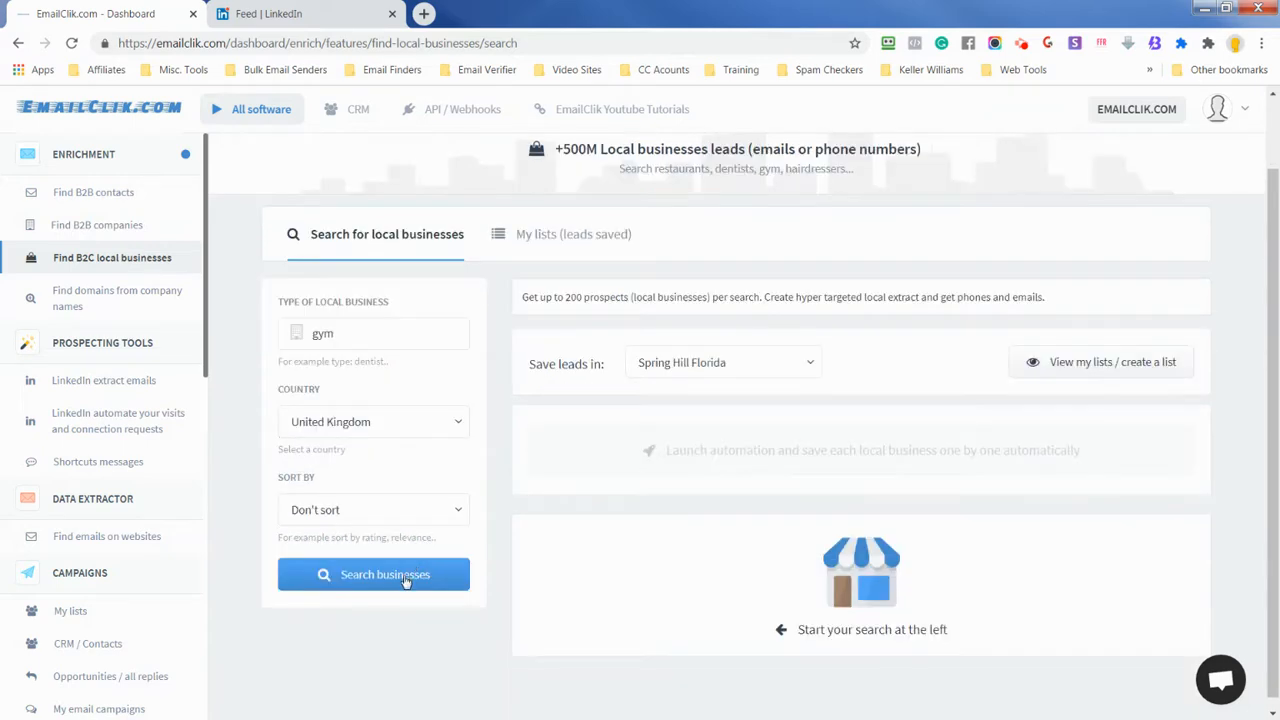
pyautogui.click(405, 582)
# Step: Look through the gym search results, examining each lead's contact details, ratings and the options for saving leads
pyautogui.scroll(-1, 933, 437)
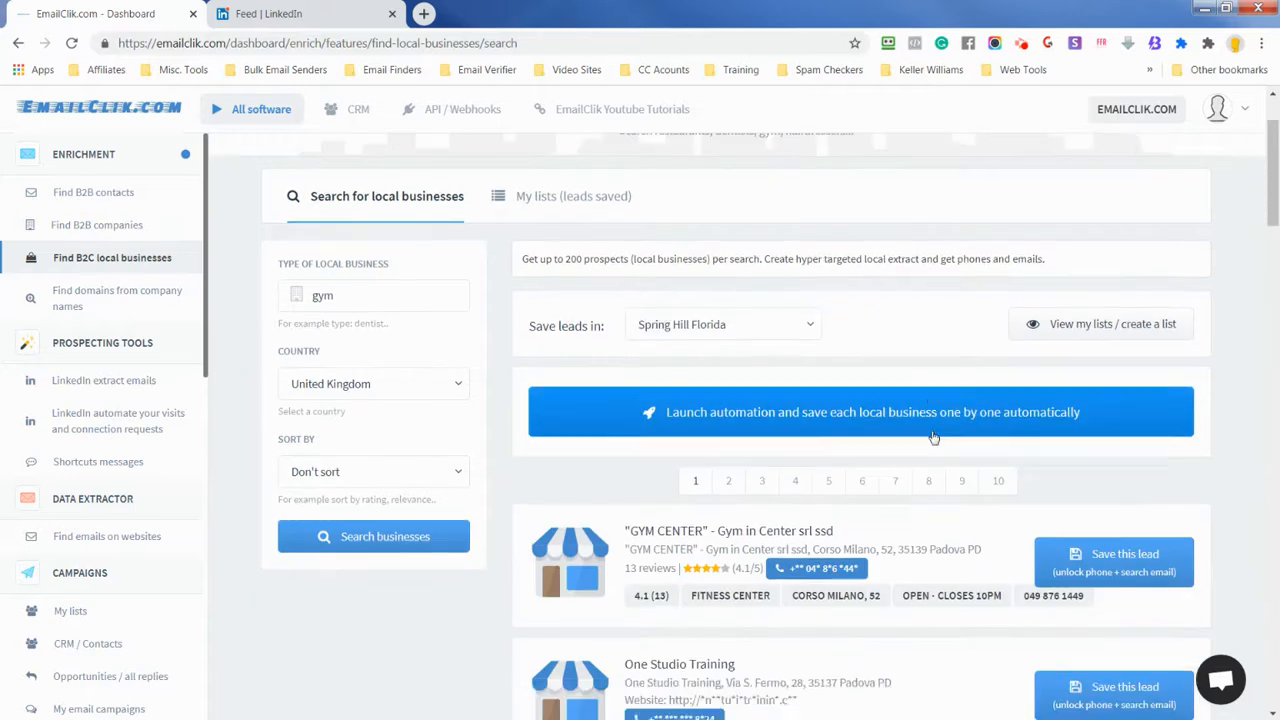
pyautogui.scroll(-3, 933, 437)
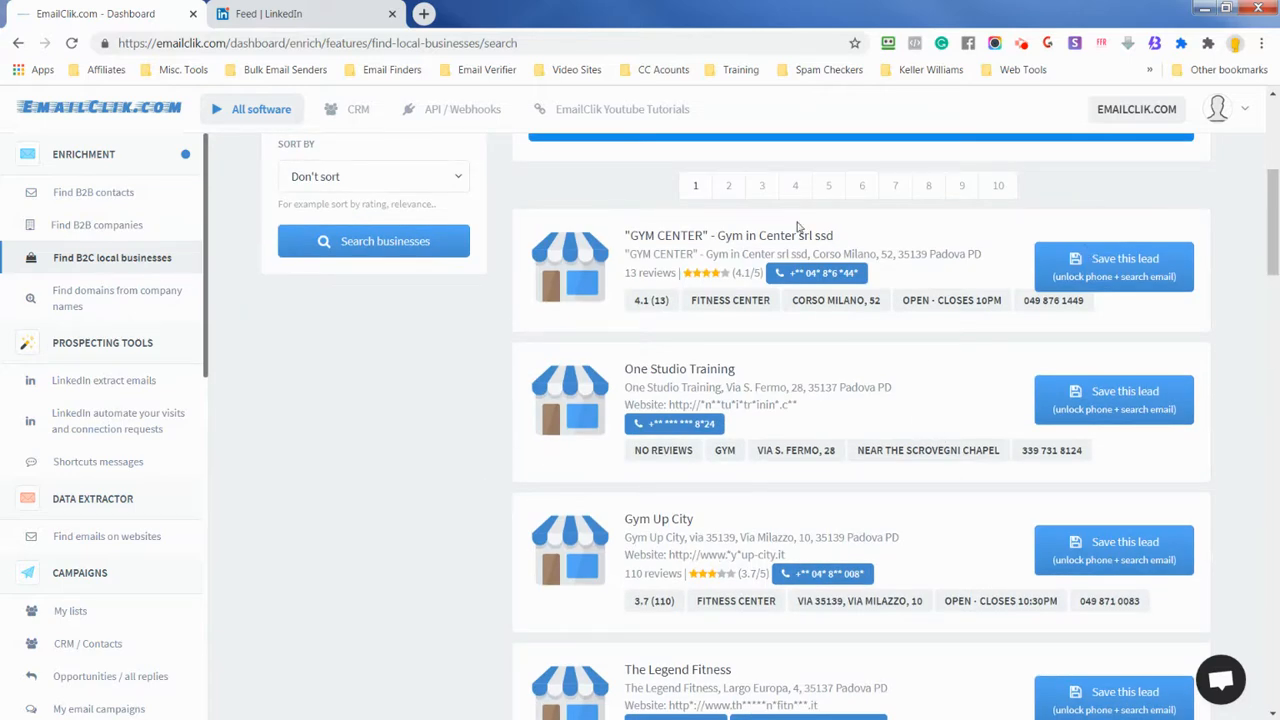
pyautogui.scroll(-6, 935, 250)
pyautogui.scroll(-3, 951, 248)
pyautogui.scroll(2, 900, 320)
pyautogui.scroll(-1, 855, 465)
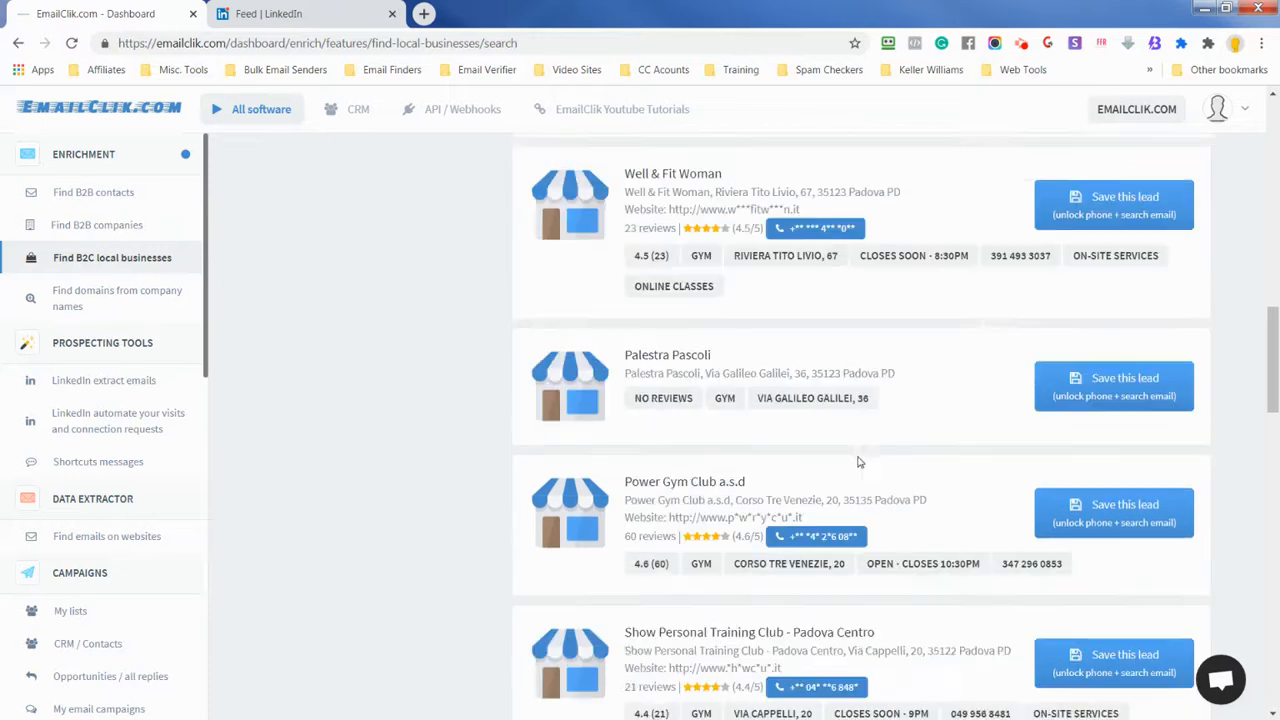
pyautogui.scroll(-3, 870, 455)
pyautogui.scroll(-3, 950, 430)
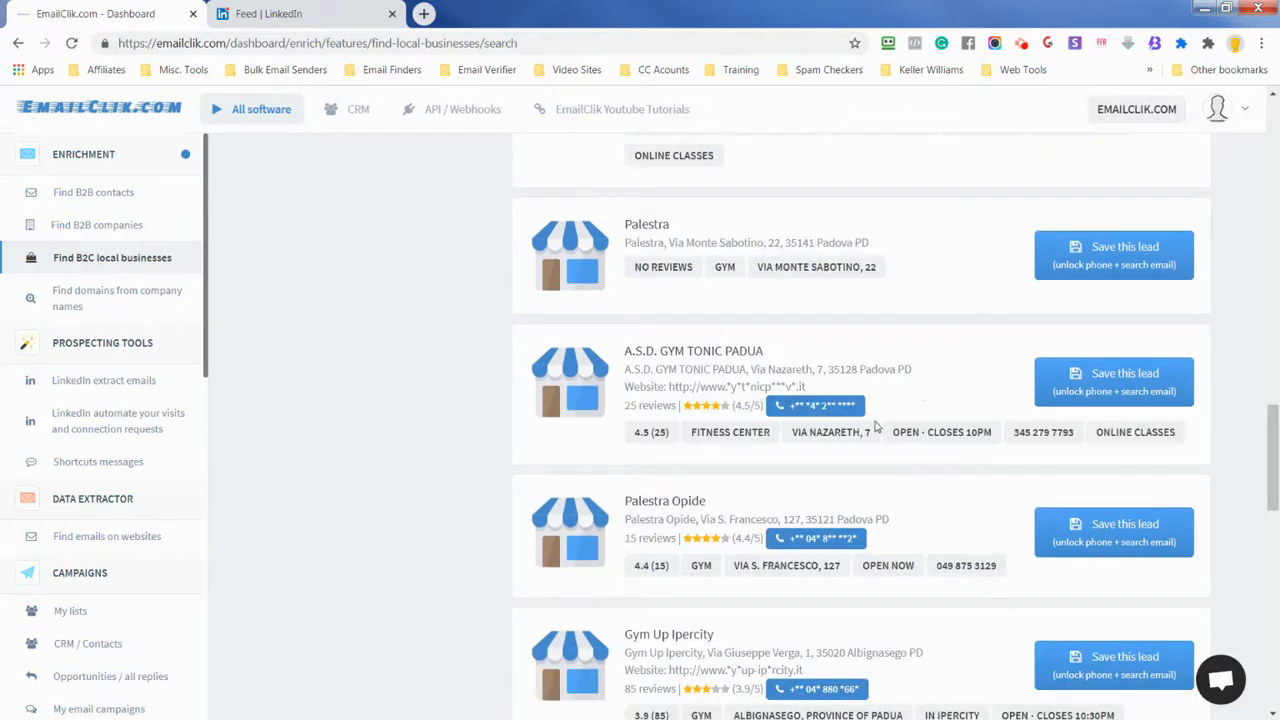
pyautogui.scroll(18, 875, 427)
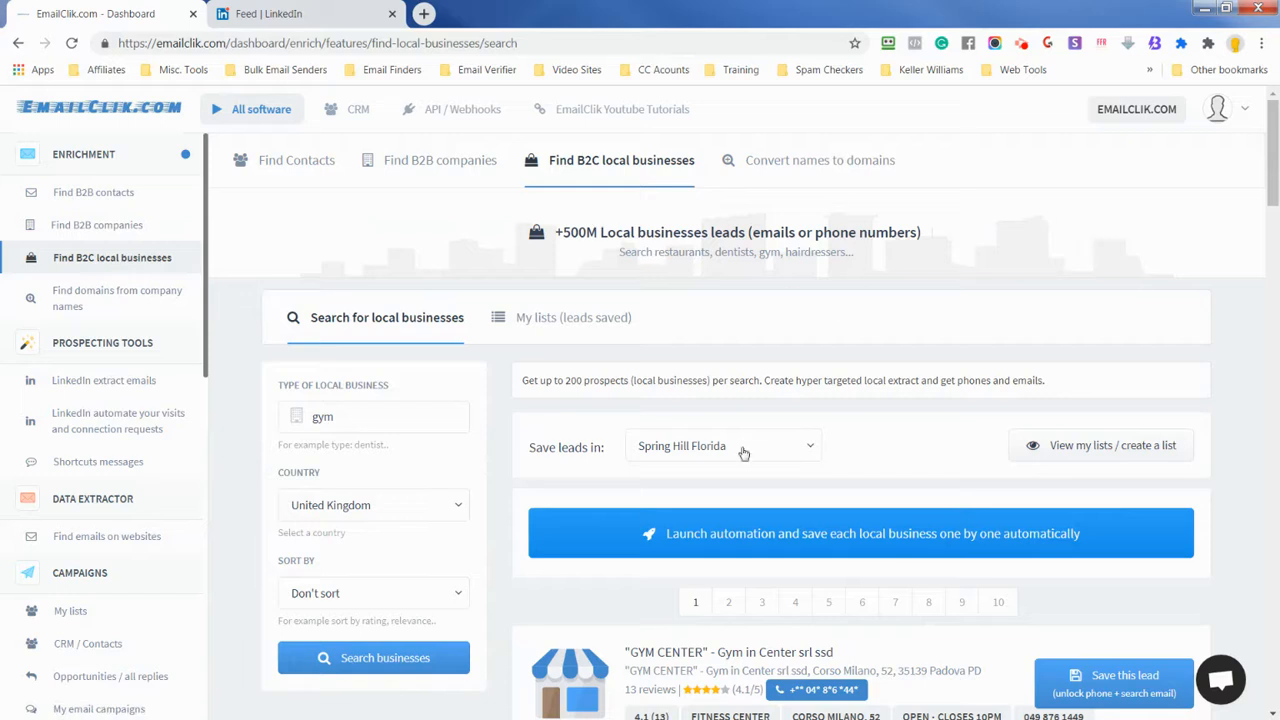
pyautogui.scroll(-2, 759, 503)
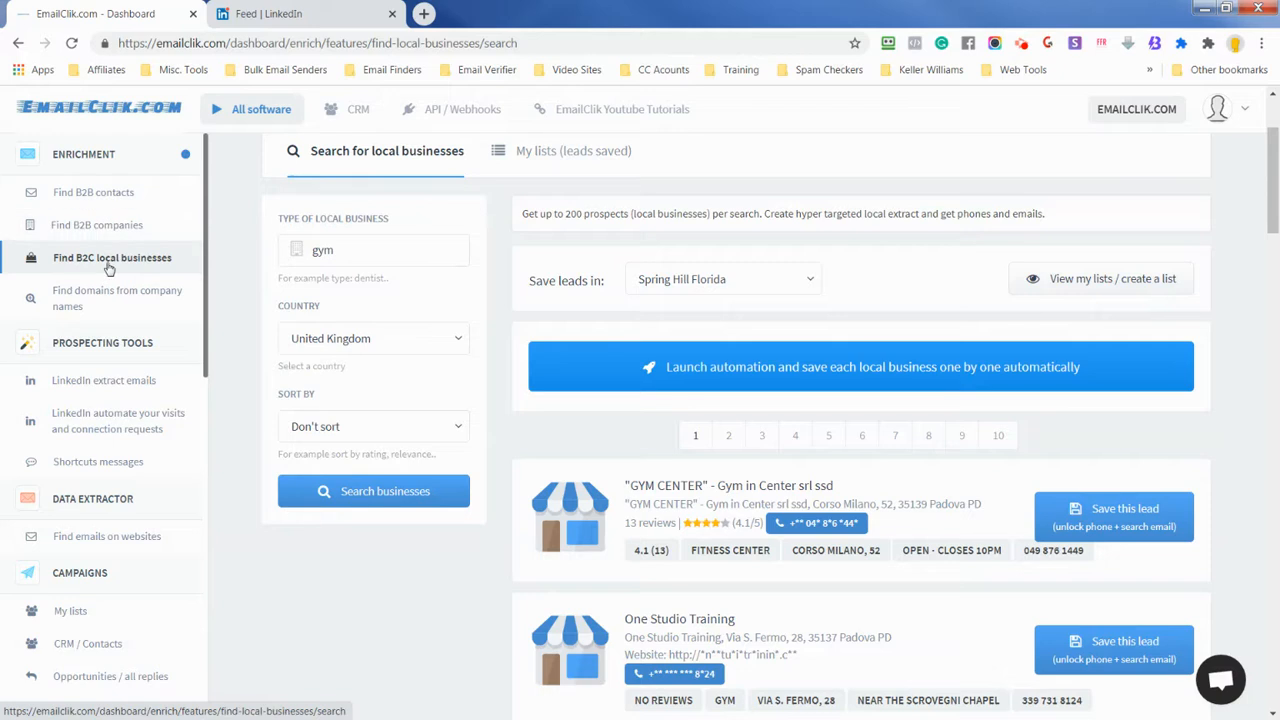
# Step: Create a new list named "Interior design" among the LinkedIn email extraction lists
pyautogui.scroll(-1, 122, 340)
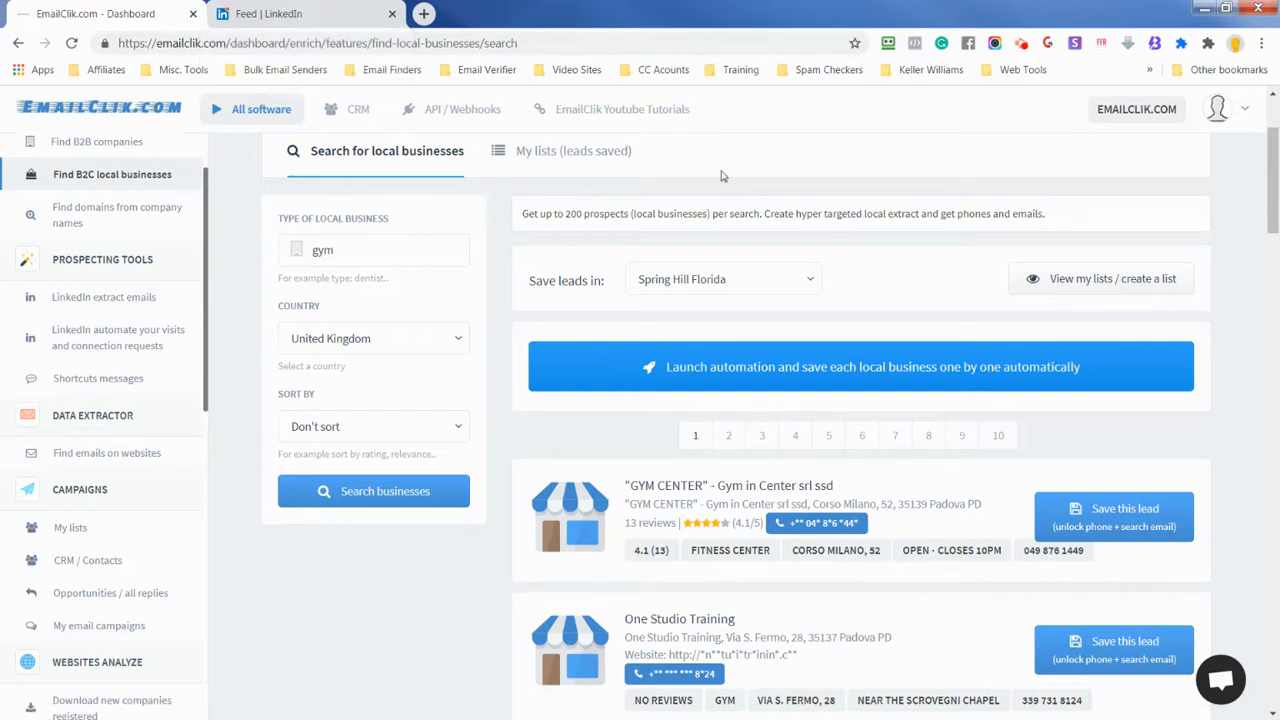
pyautogui.click(102, 302)
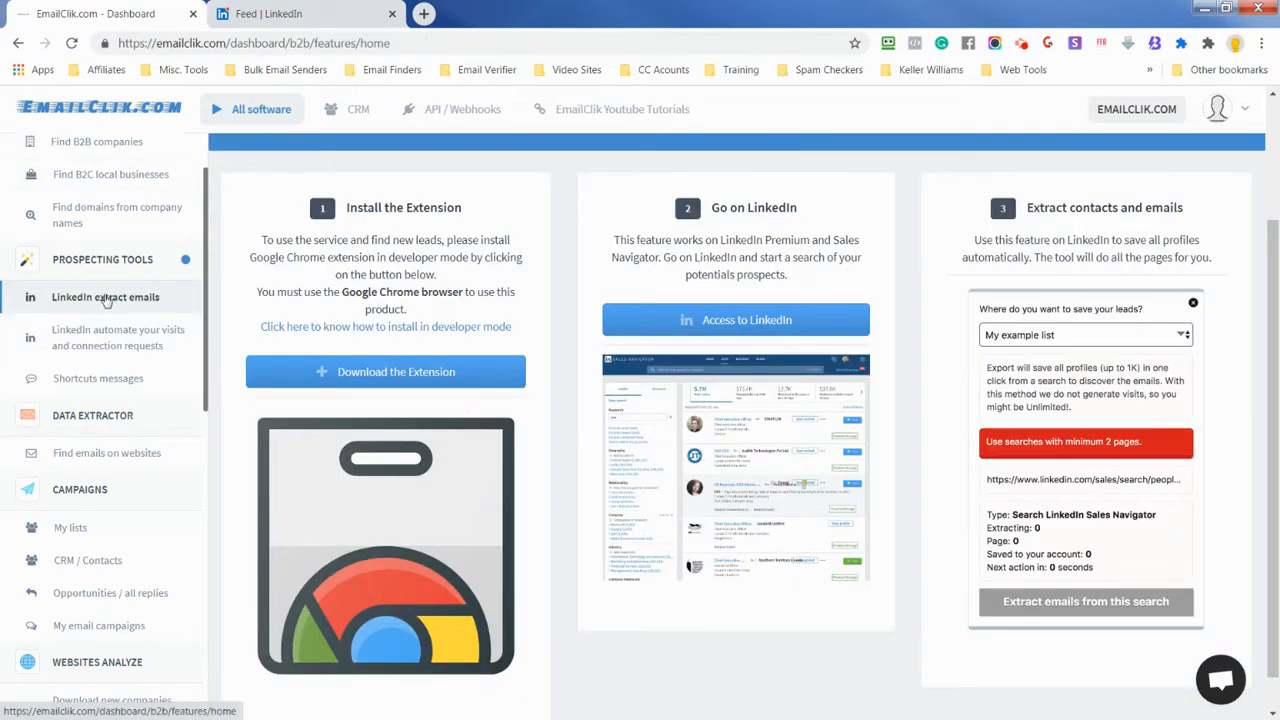
pyautogui.scroll(2, 437, 209)
pyautogui.click(410, 166)
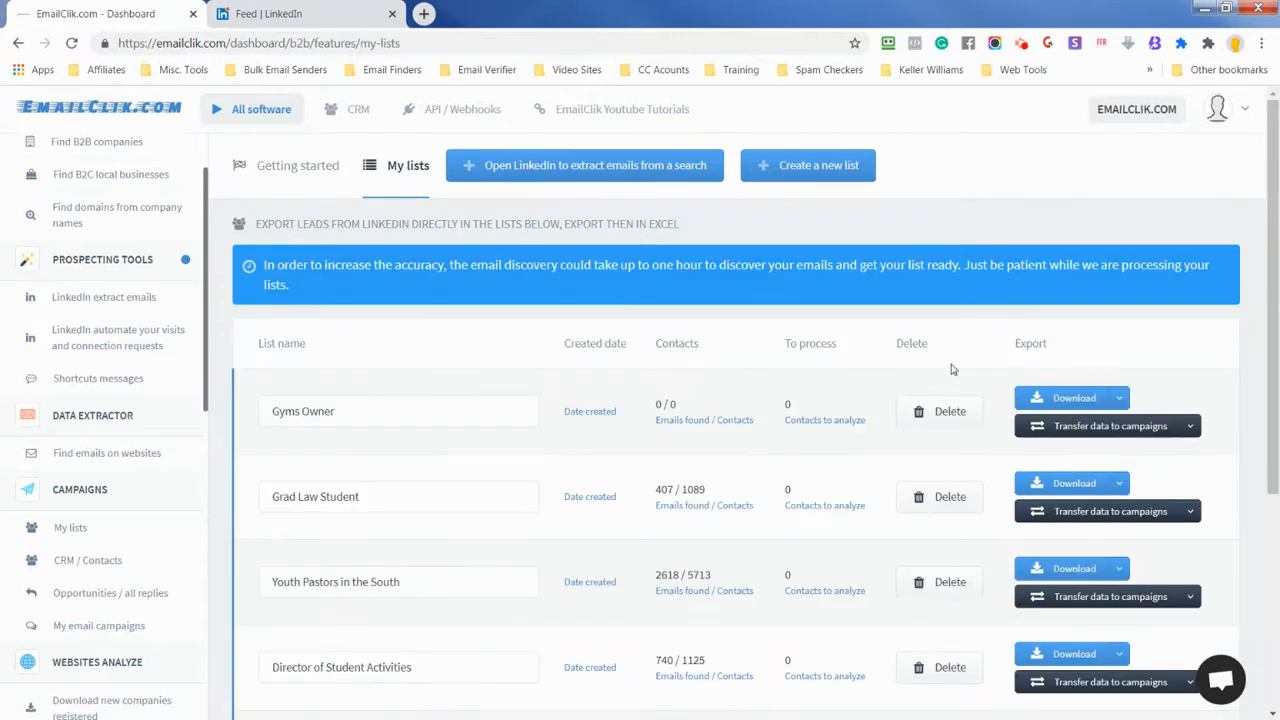
pyautogui.click(815, 172)
pyautogui.click(709, 239)
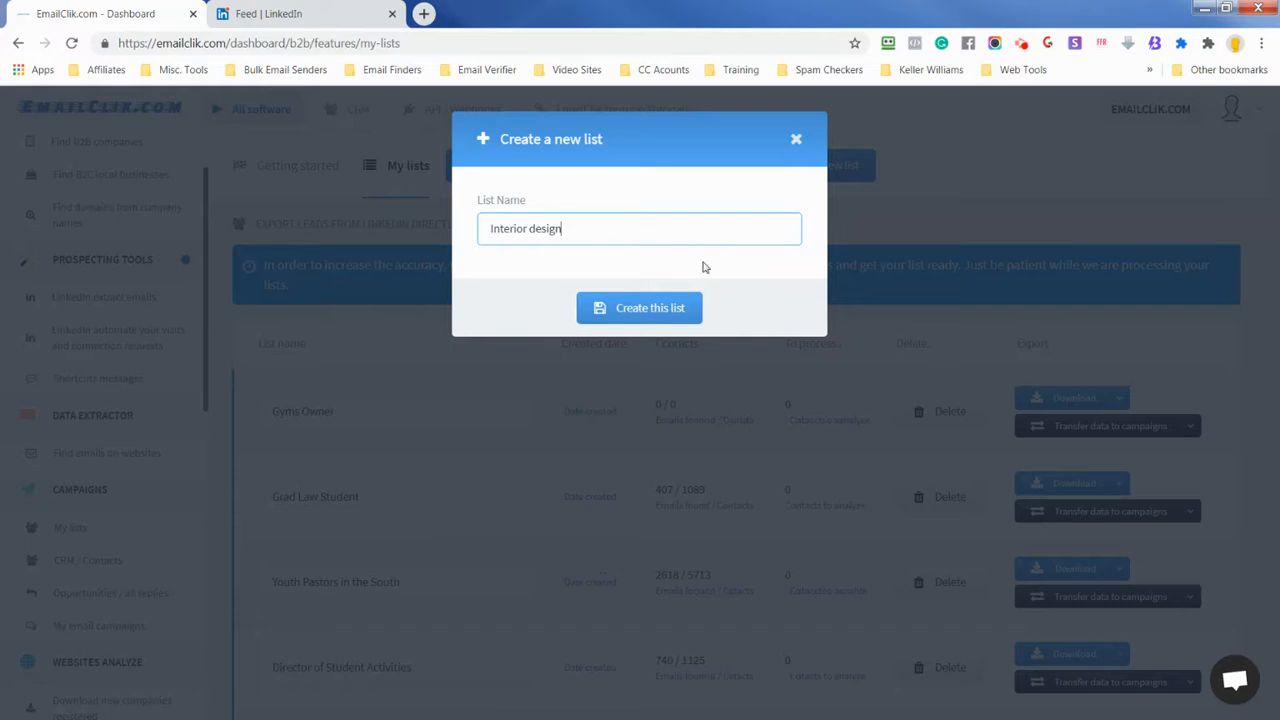
pyautogui.click(640, 308)
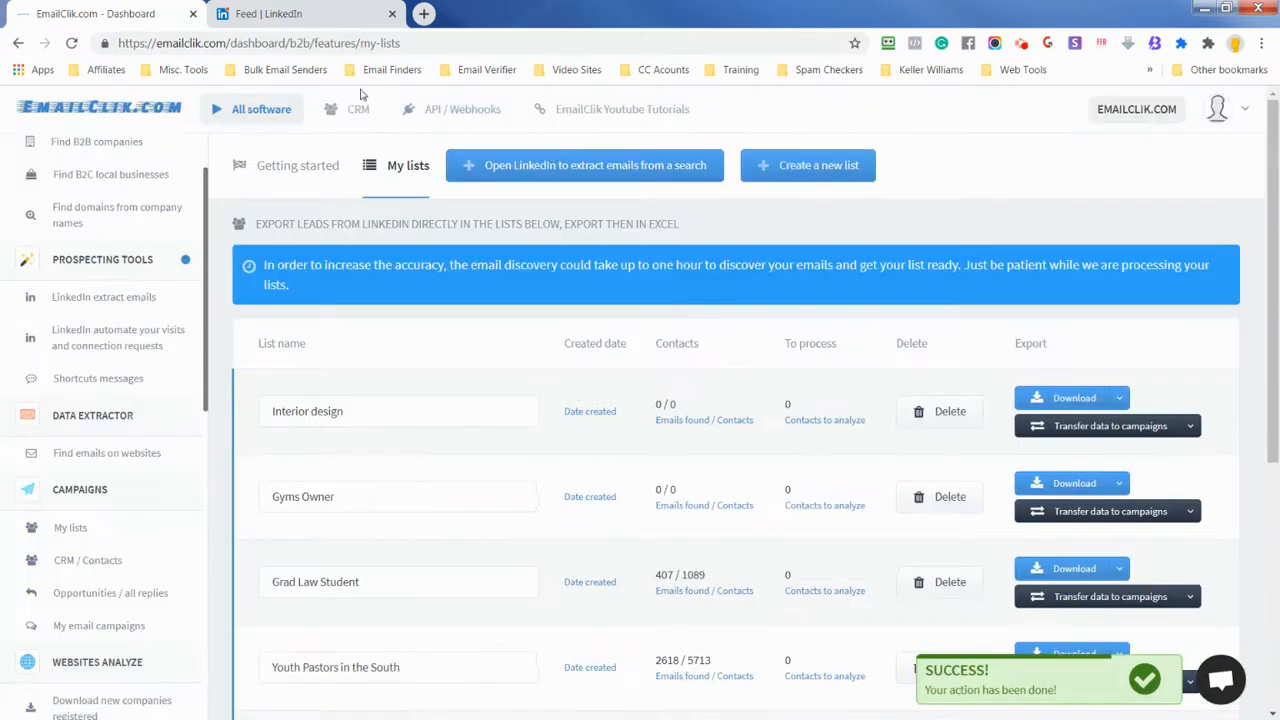
# Step: Switch to LinkedIn and open the Sales Navigator lead search
pyautogui.click(286, 15)
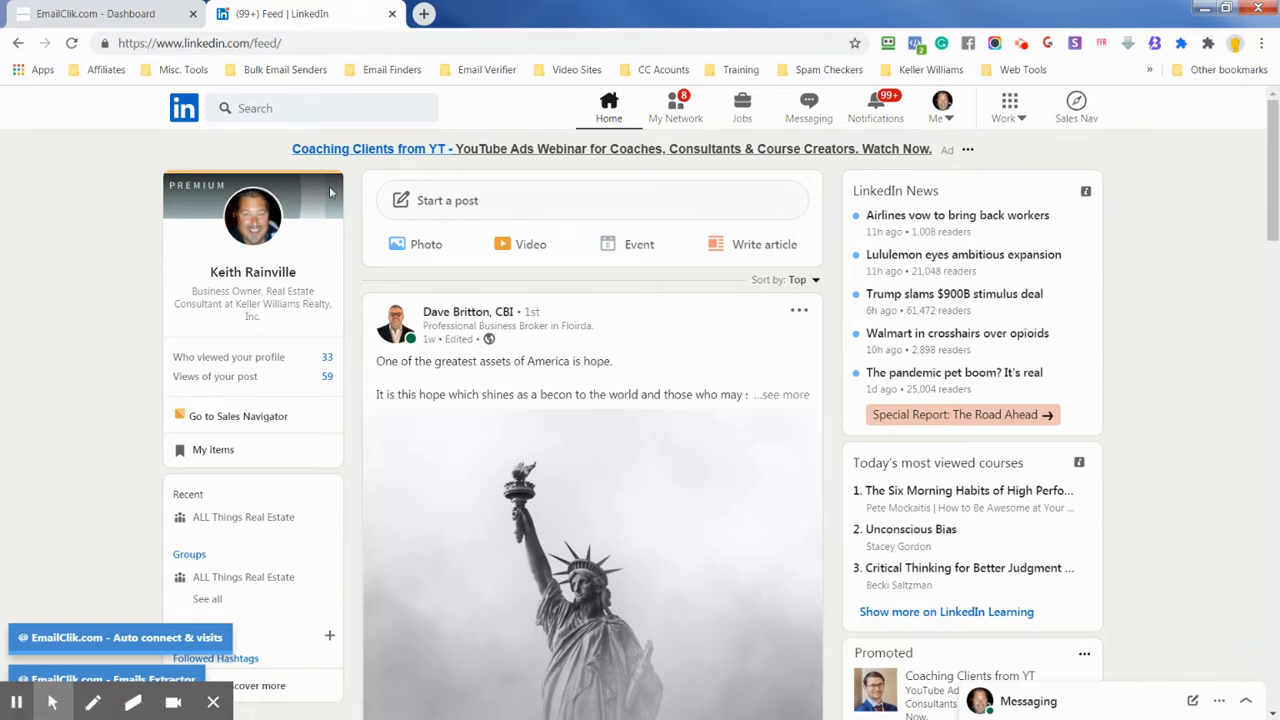
pyautogui.scroll(-3, 200, 560)
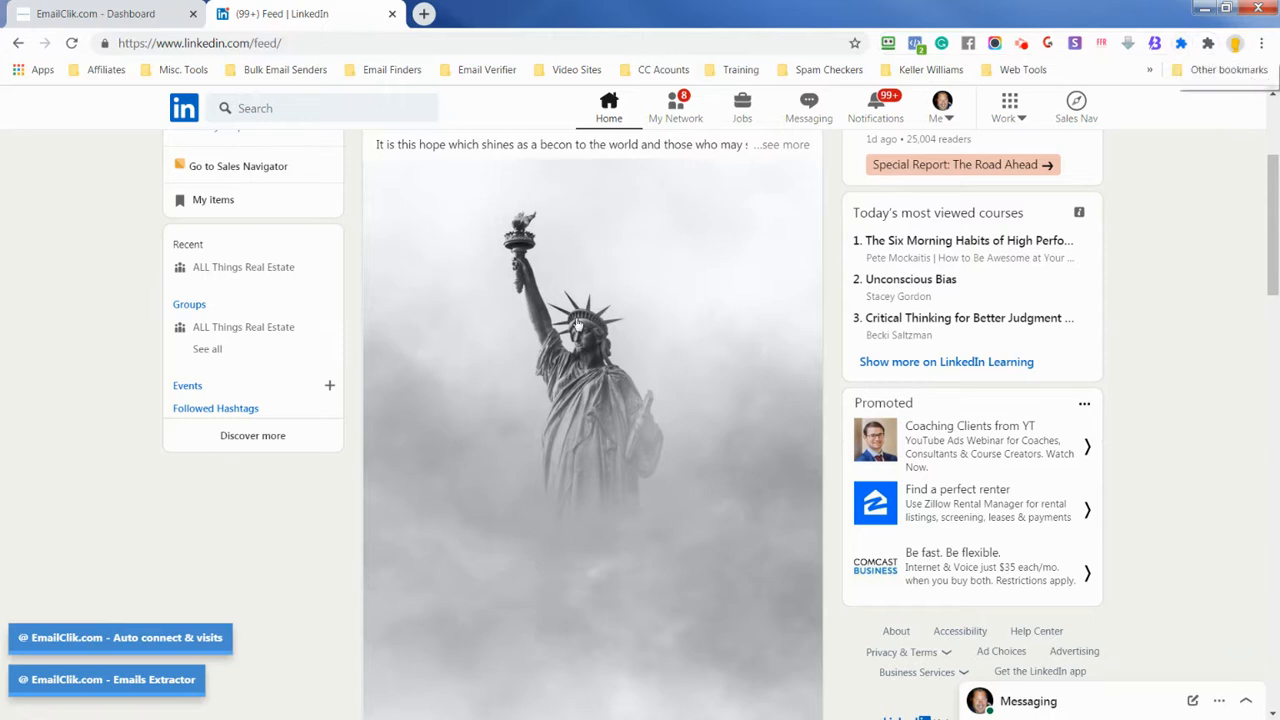
pyautogui.scroll(3, 329, 386)
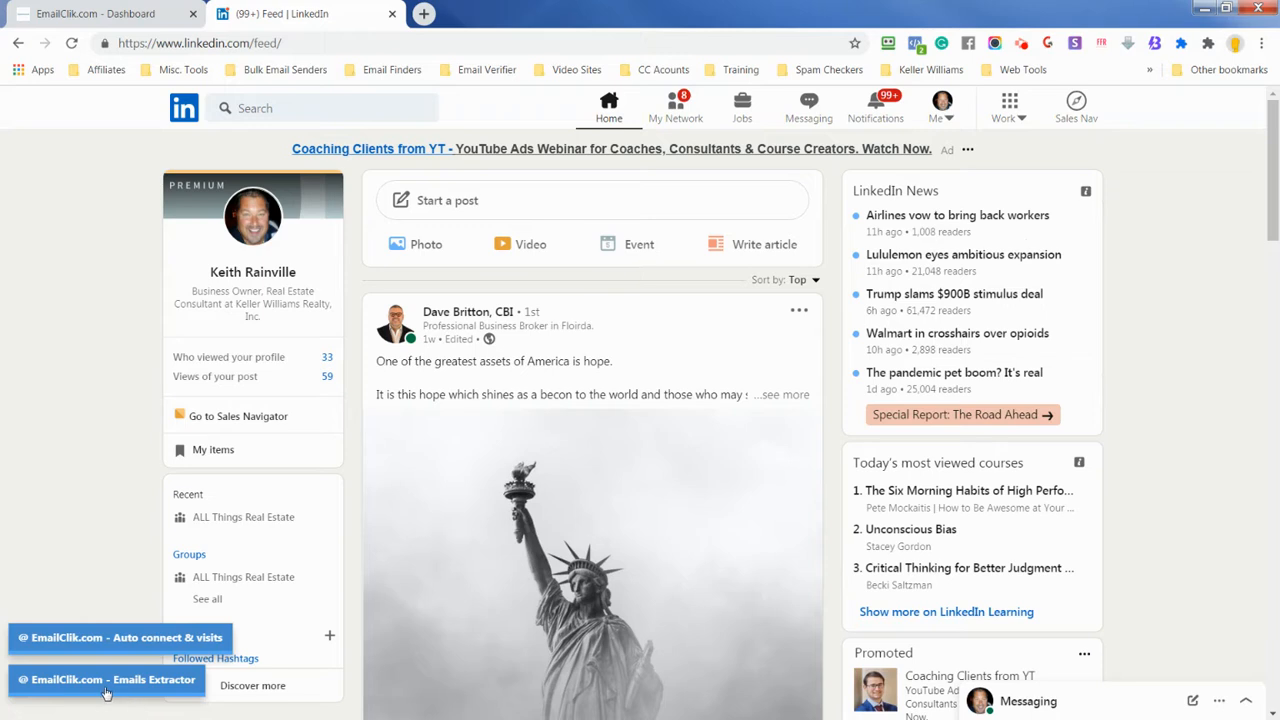
pyautogui.click(1076, 108)
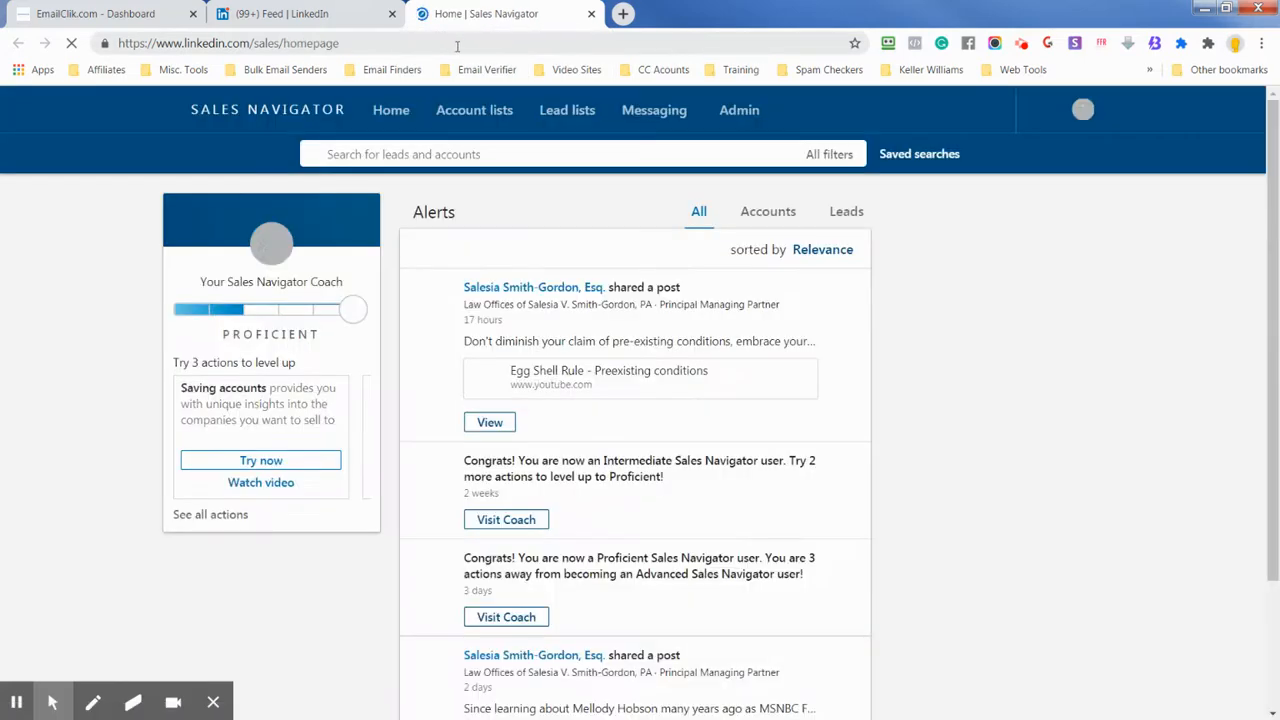
pyautogui.click(446, 152)
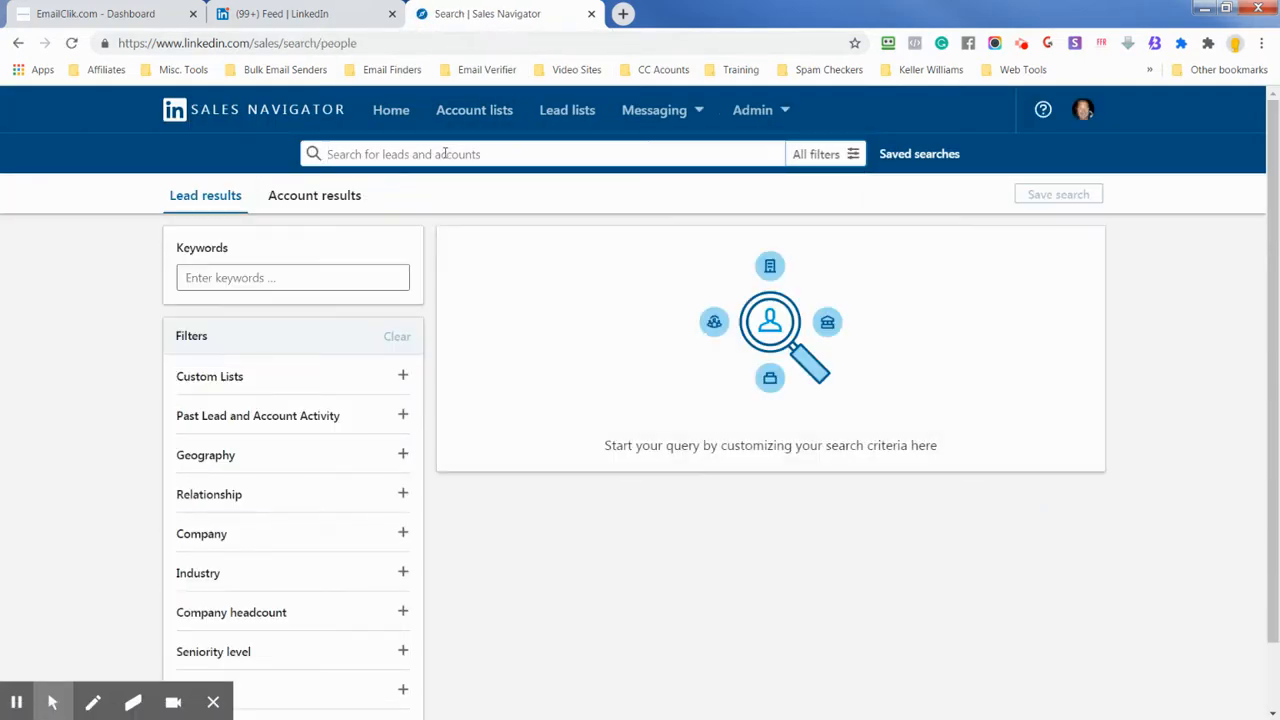
# Step: Filter the leads by geography, searching for "Cali" and adding California as the region
pyautogui.click(214, 460)
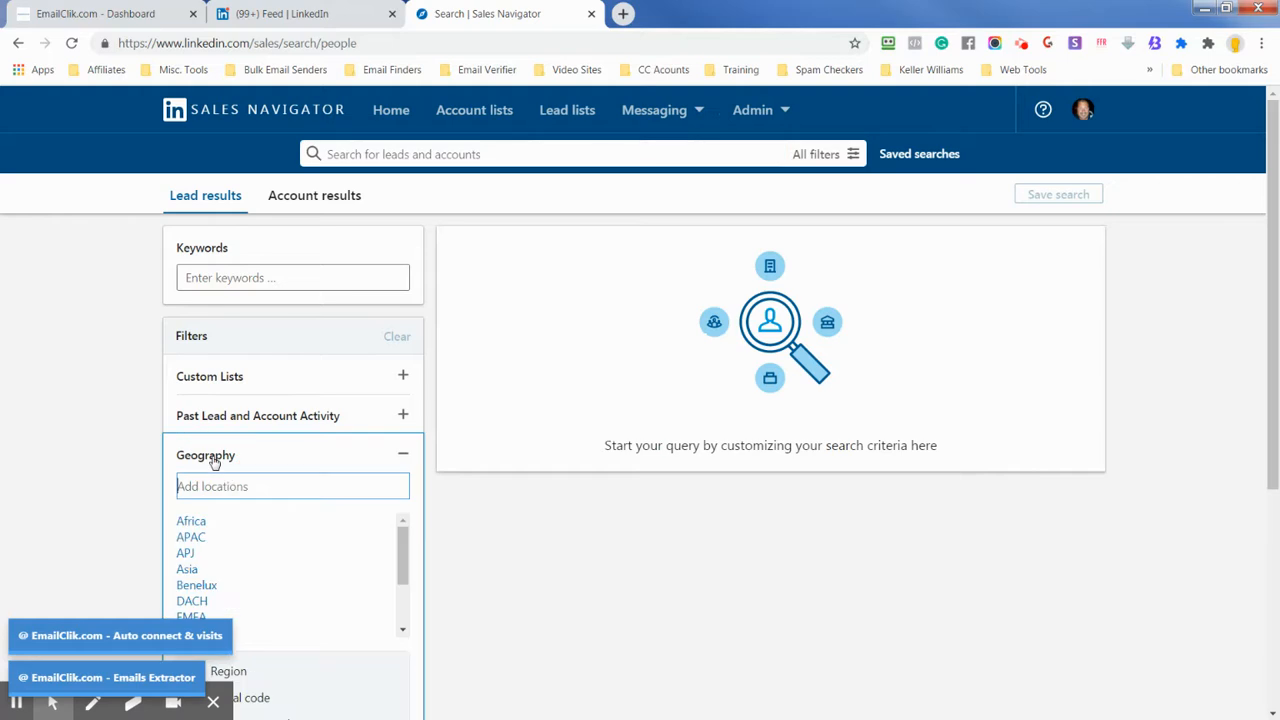
pyautogui.write('Cal')
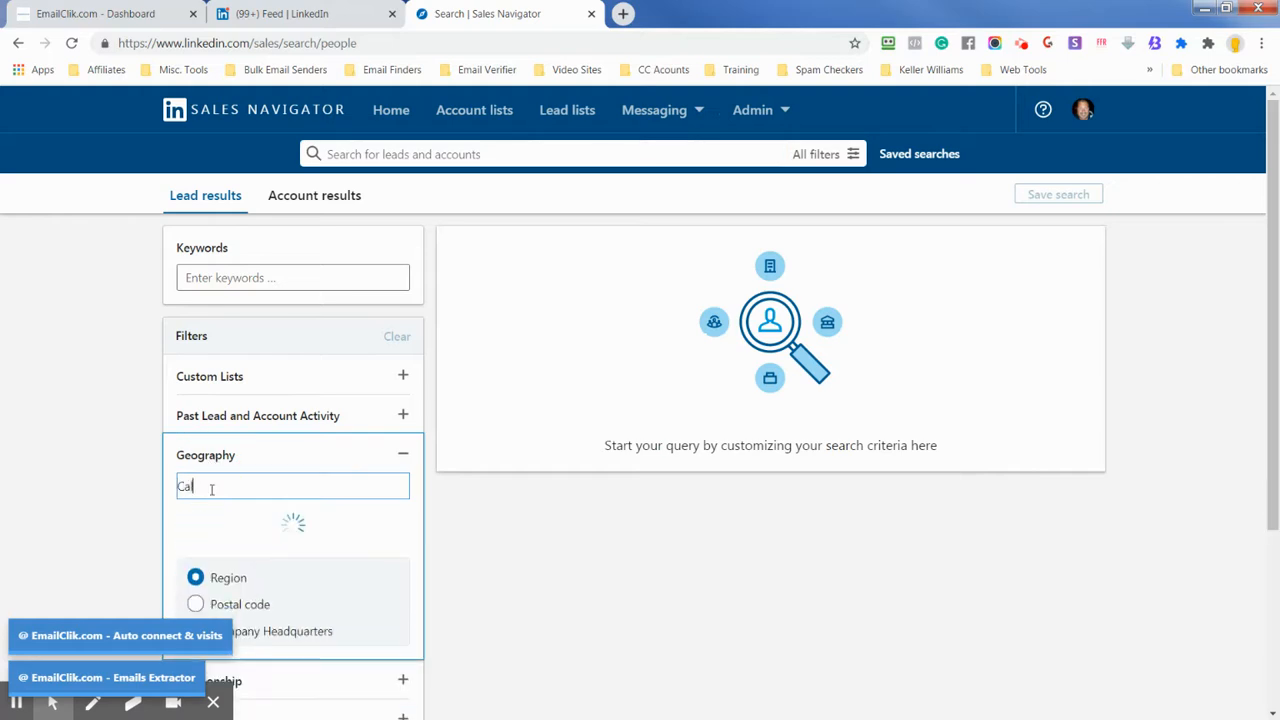
pyautogui.write('i')
pyautogui.click(210, 520)
# Step: Filter the leads by current title, searching for "interi" and adding Interior Designer
pyautogui.scroll(-3, 243, 525)
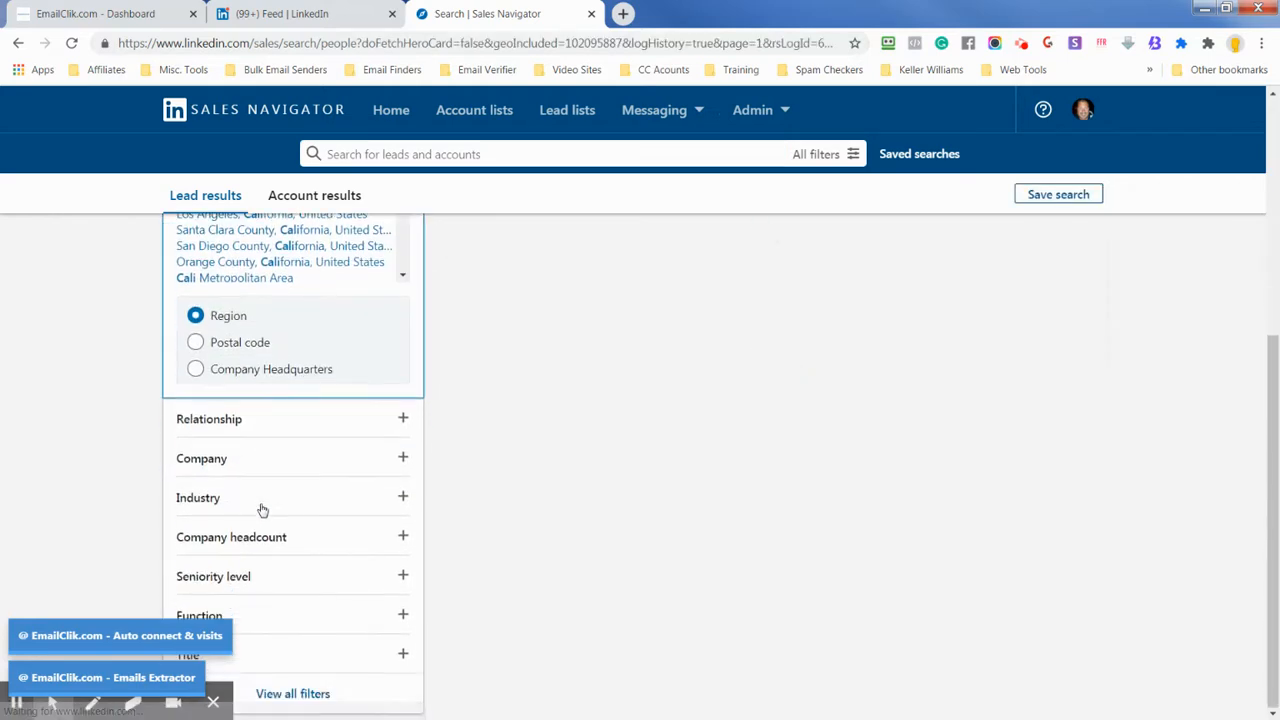
pyautogui.scroll(-3, 265, 608)
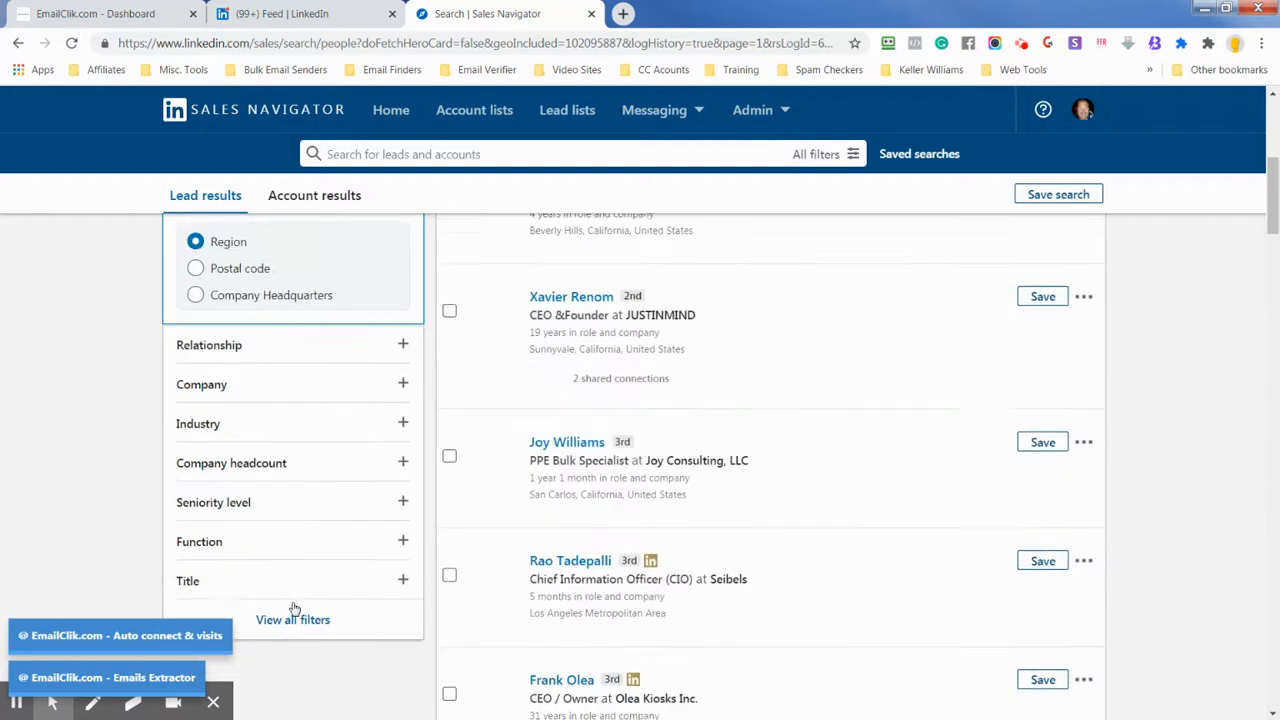
pyautogui.click(260, 413)
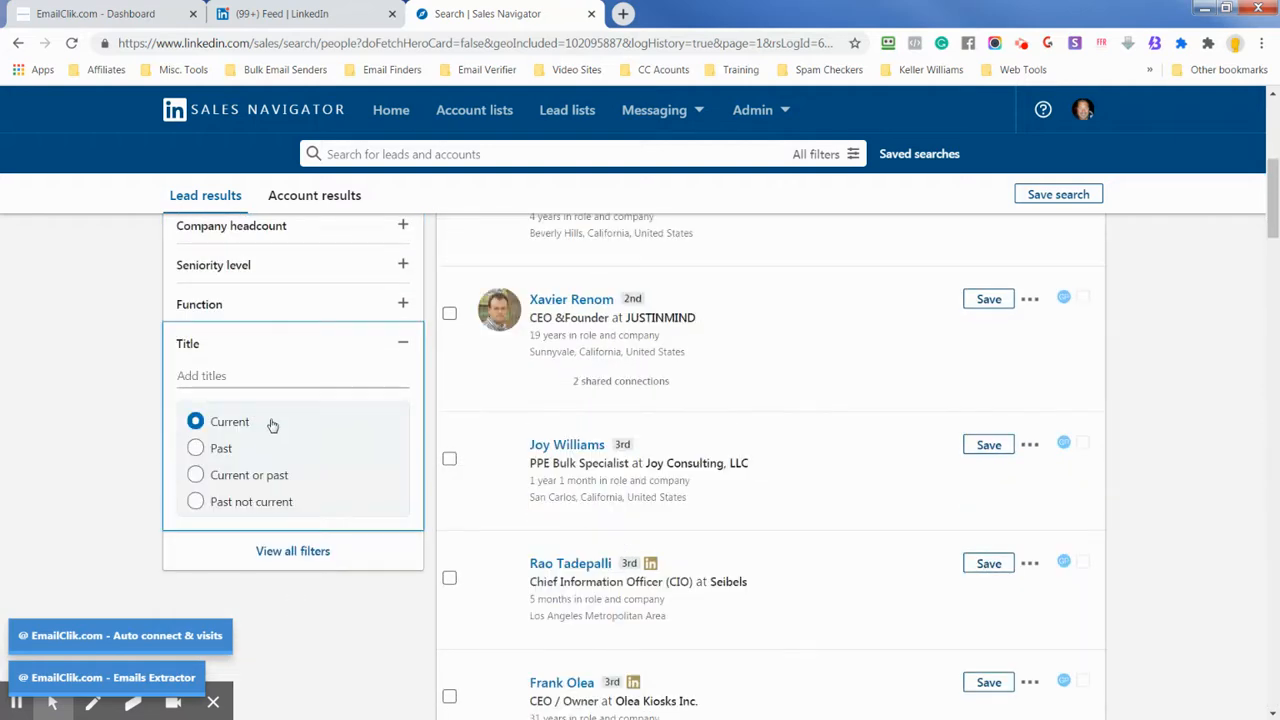
pyautogui.click(271, 371)
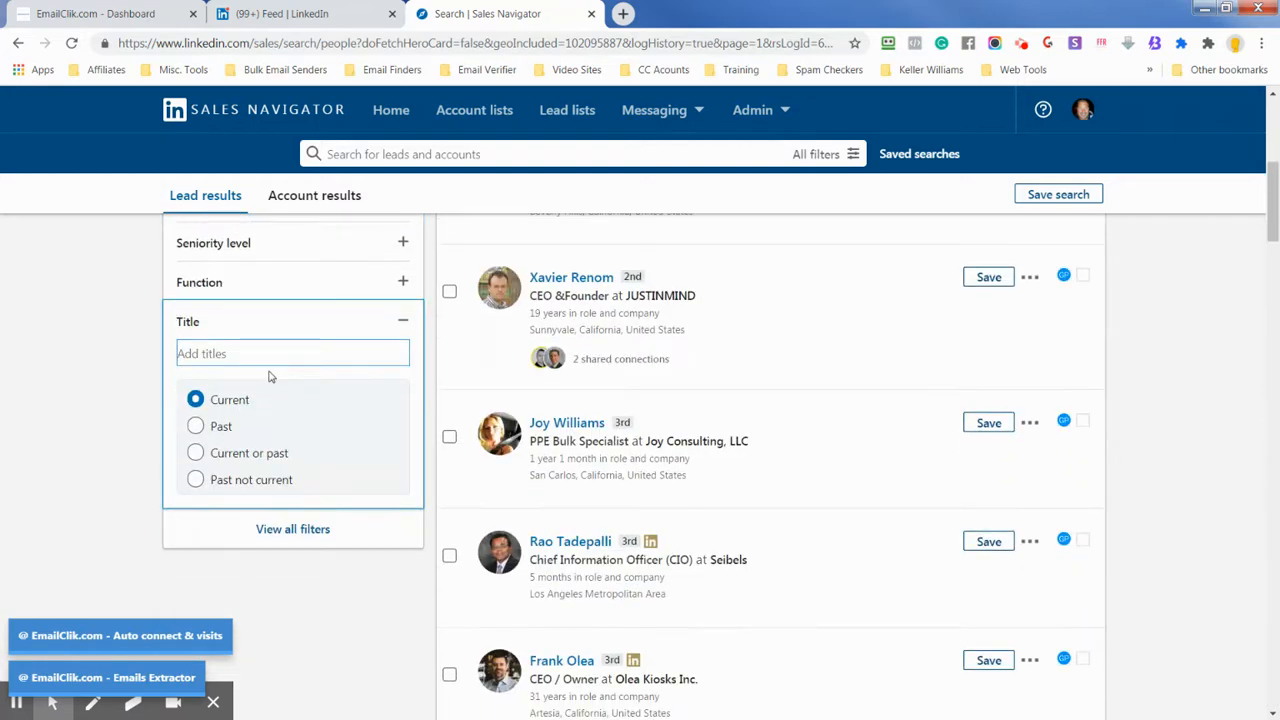
pyautogui.write('interi')
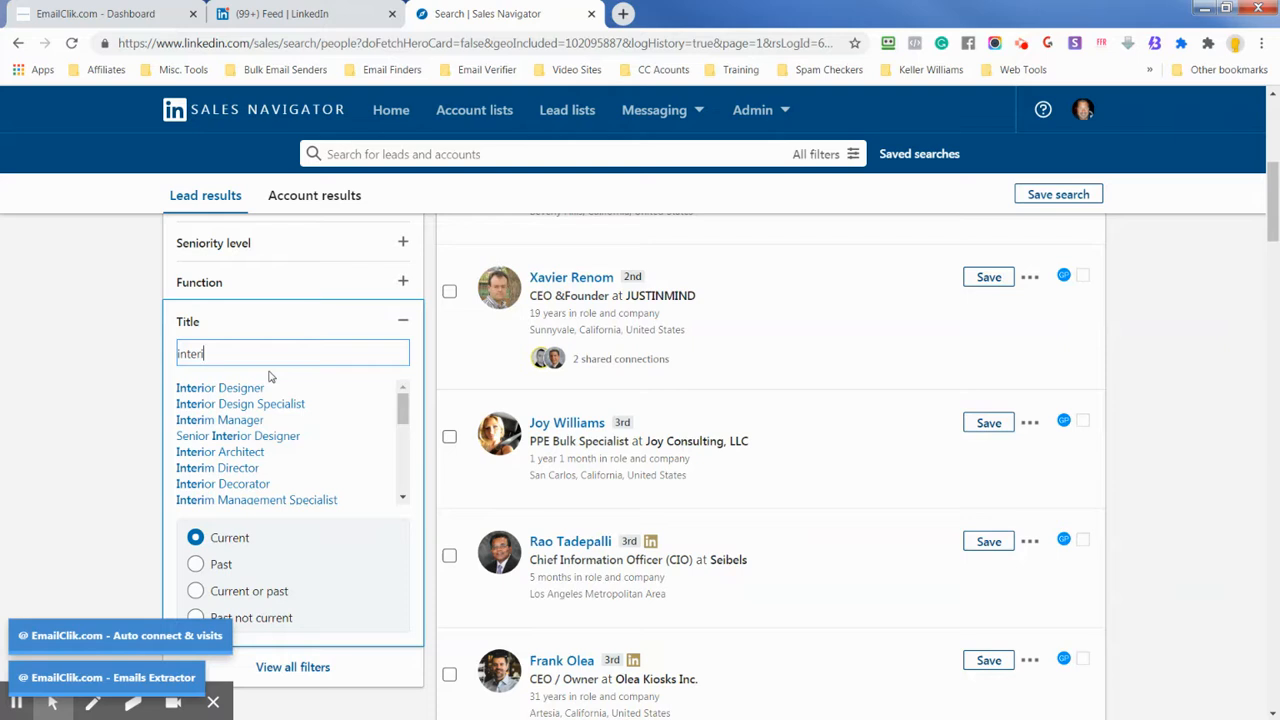
pyautogui.click(256, 388)
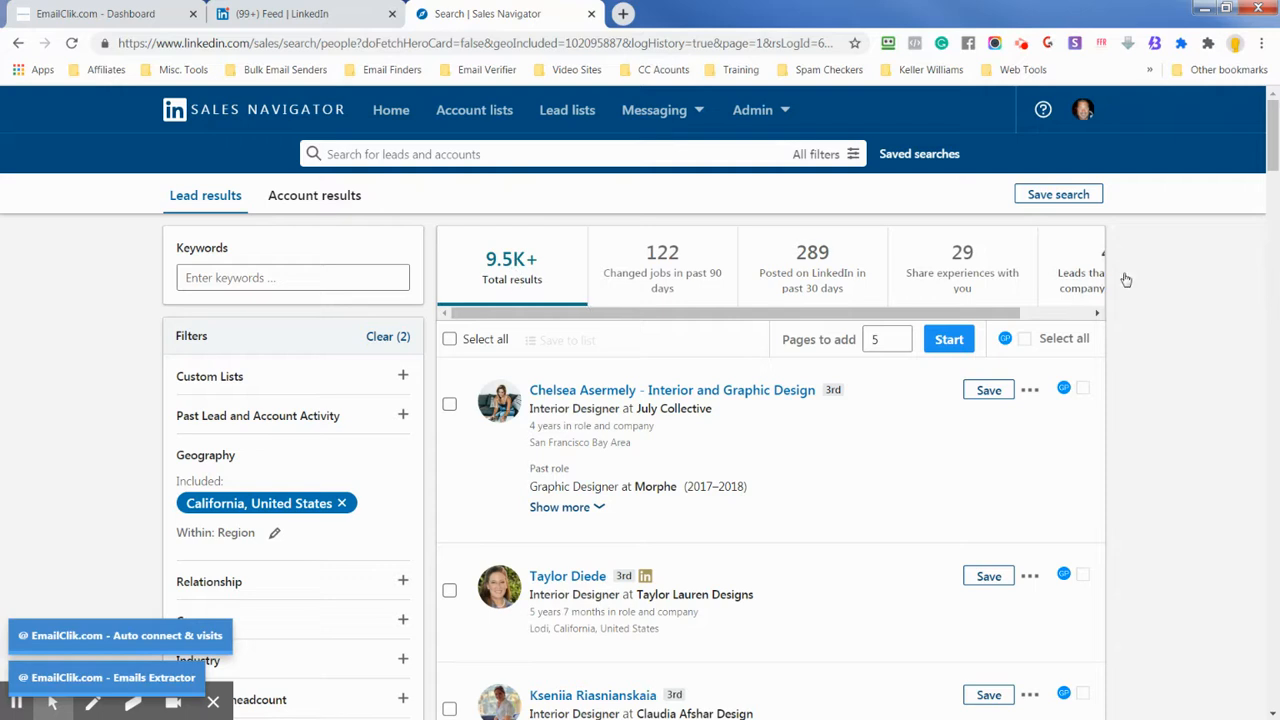
# Step: Examine the California interior designer results, the available search filters and the suggested companies in the Company filter
pyautogui.scroll(-3, 318, 457)
pyautogui.scroll(3, 318, 452)
pyautogui.scroll(-8, 253, 463)
pyautogui.scroll(3, 266, 488)
pyautogui.scroll(3, 262, 510)
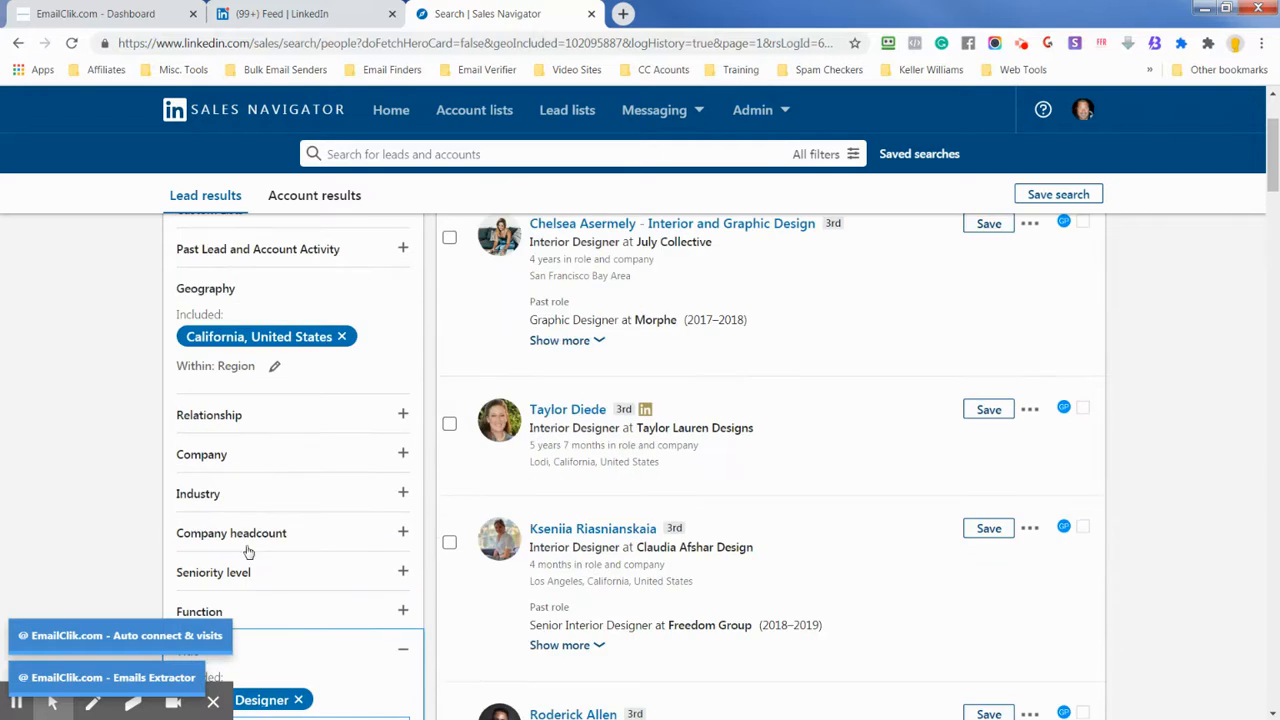
pyautogui.scroll(3, 244, 574)
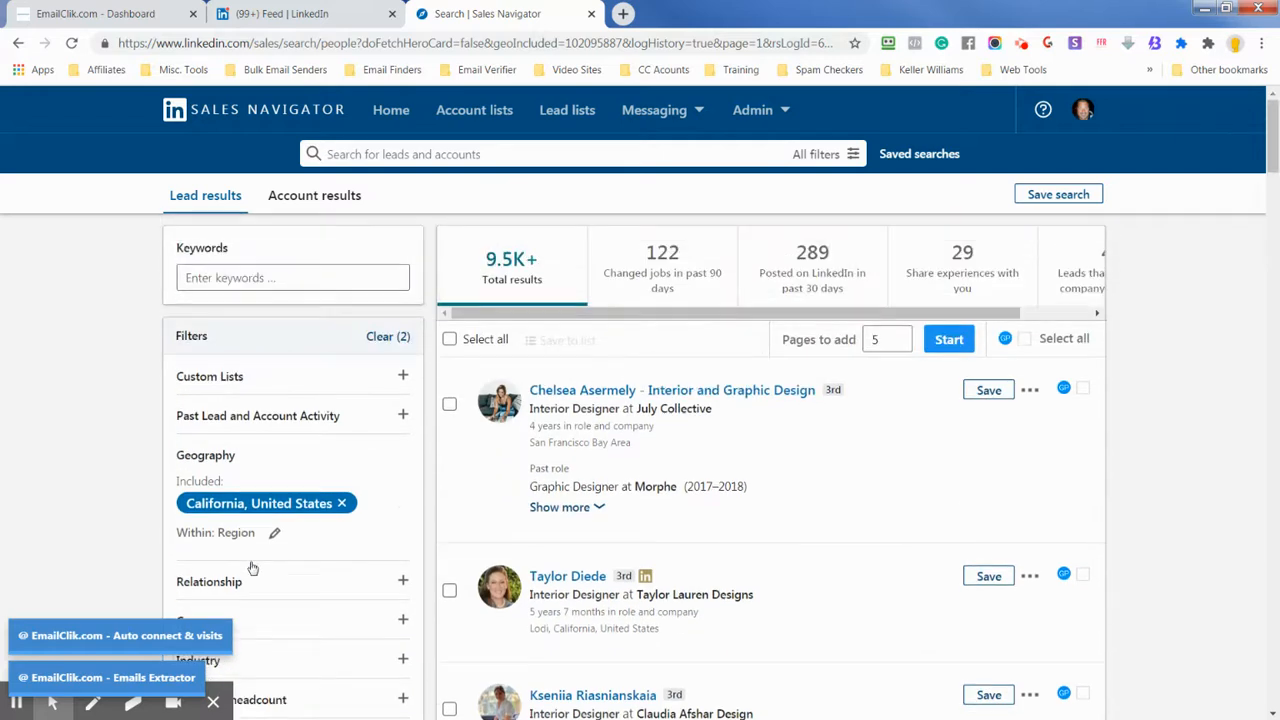
pyautogui.scroll(-4, 249, 566)
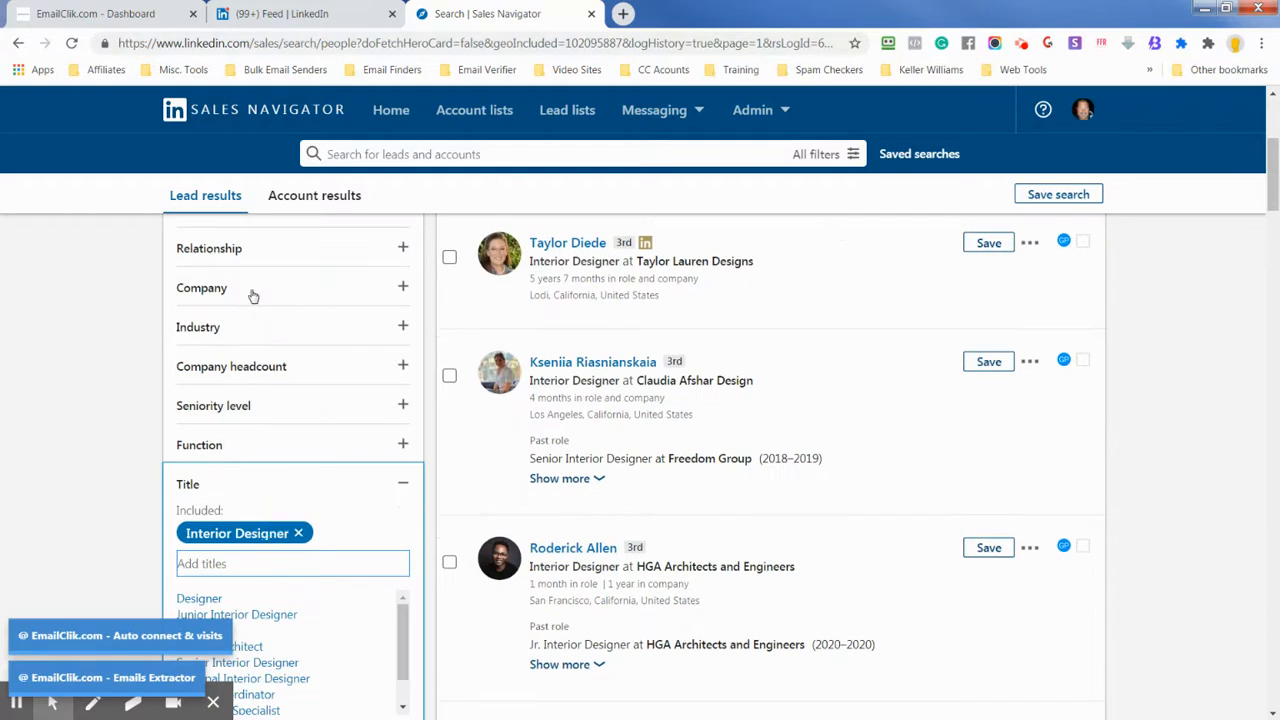
pyautogui.click(251, 291)
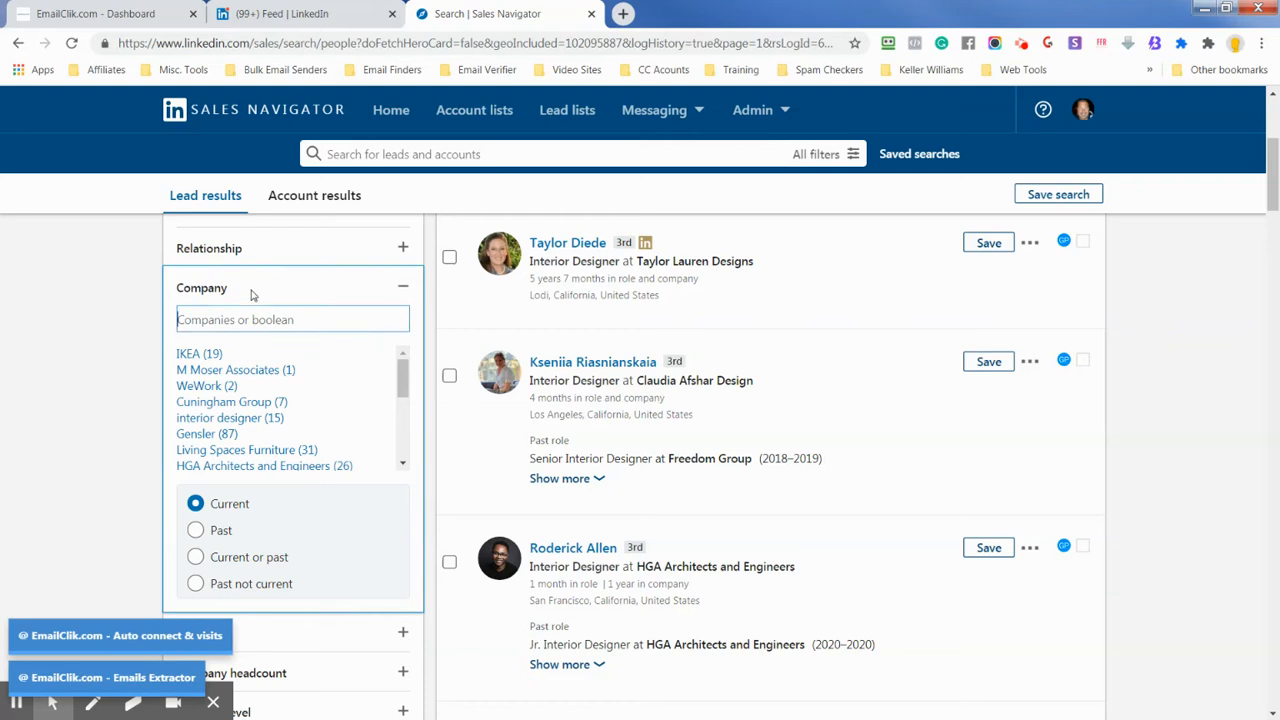
pyautogui.click(133, 346)
pyautogui.scroll(3, 135, 350)
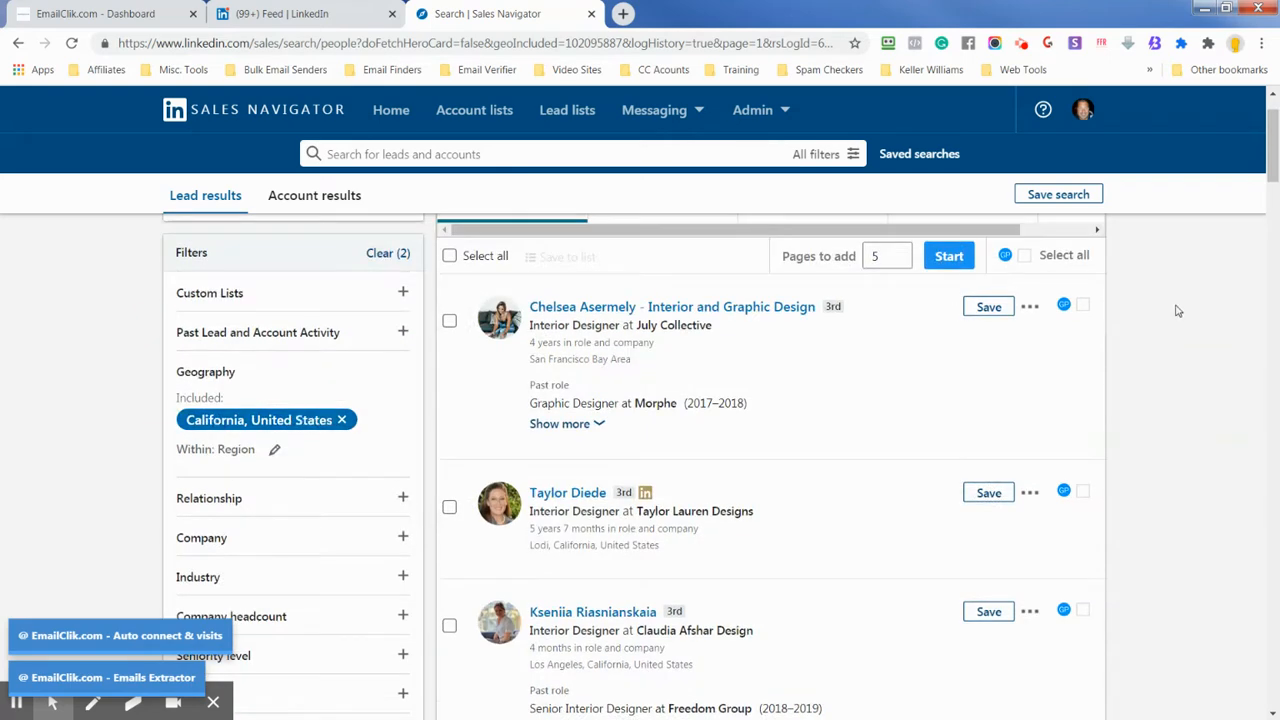
# Step: Narrow the lead search to the Design industry
pyautogui.scroll(1, 294, 441)
pyautogui.scroll(-1, 295, 442)
pyautogui.scroll(-1, 295, 442)
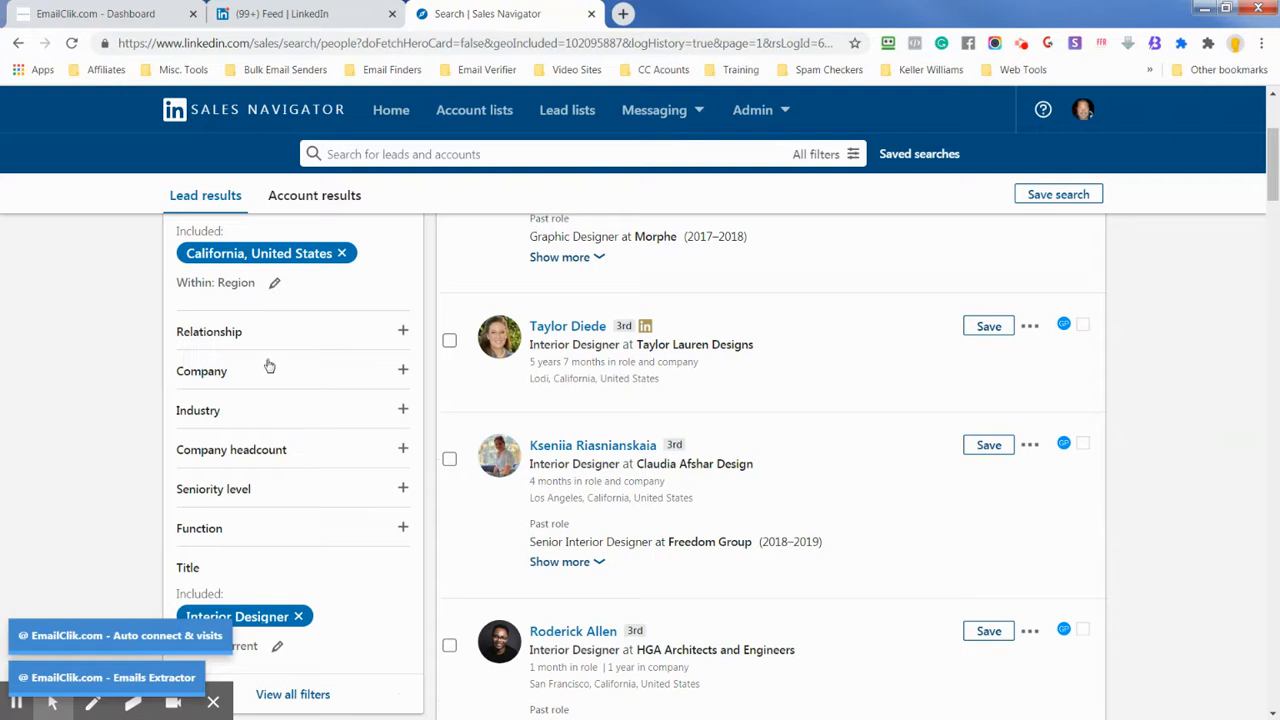
pyautogui.click(254, 413)
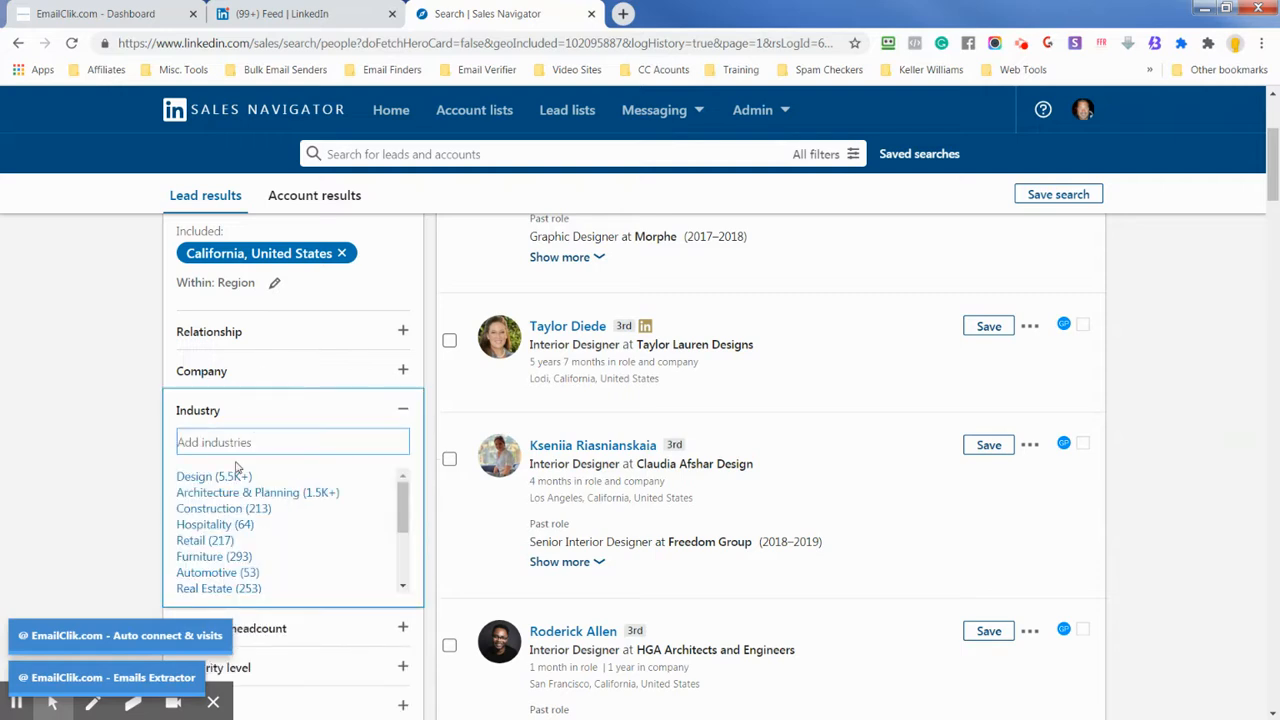
pyautogui.click(211, 478)
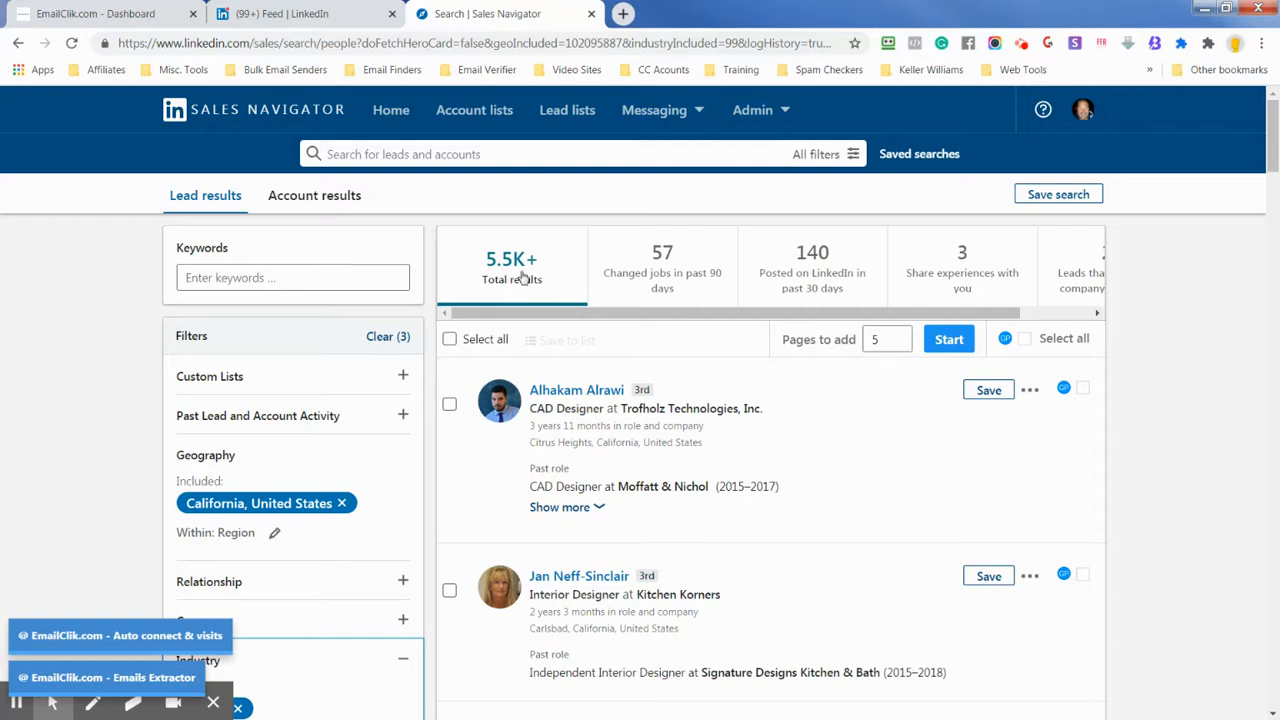
# Step: Review the filtered leads and start EmailClik's email extraction from this search into the Interior design list
pyautogui.scroll(-10, 1181, 266)
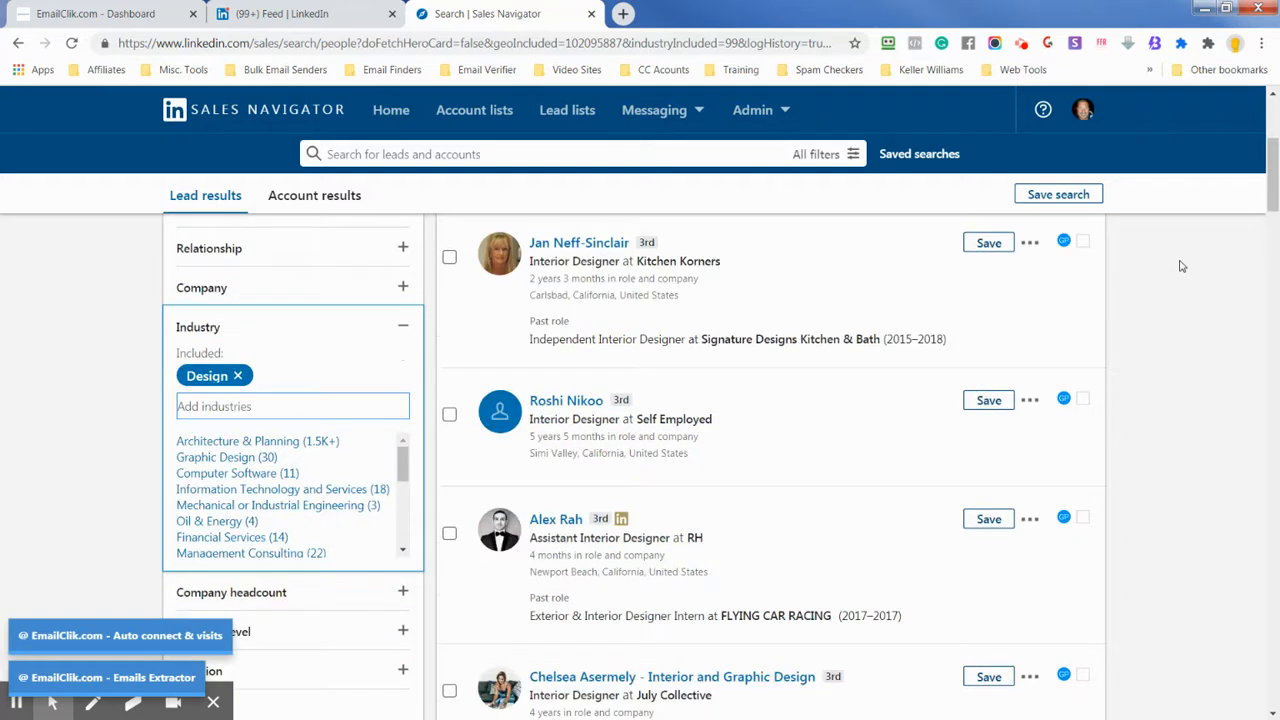
pyautogui.scroll(10, 1181, 266)
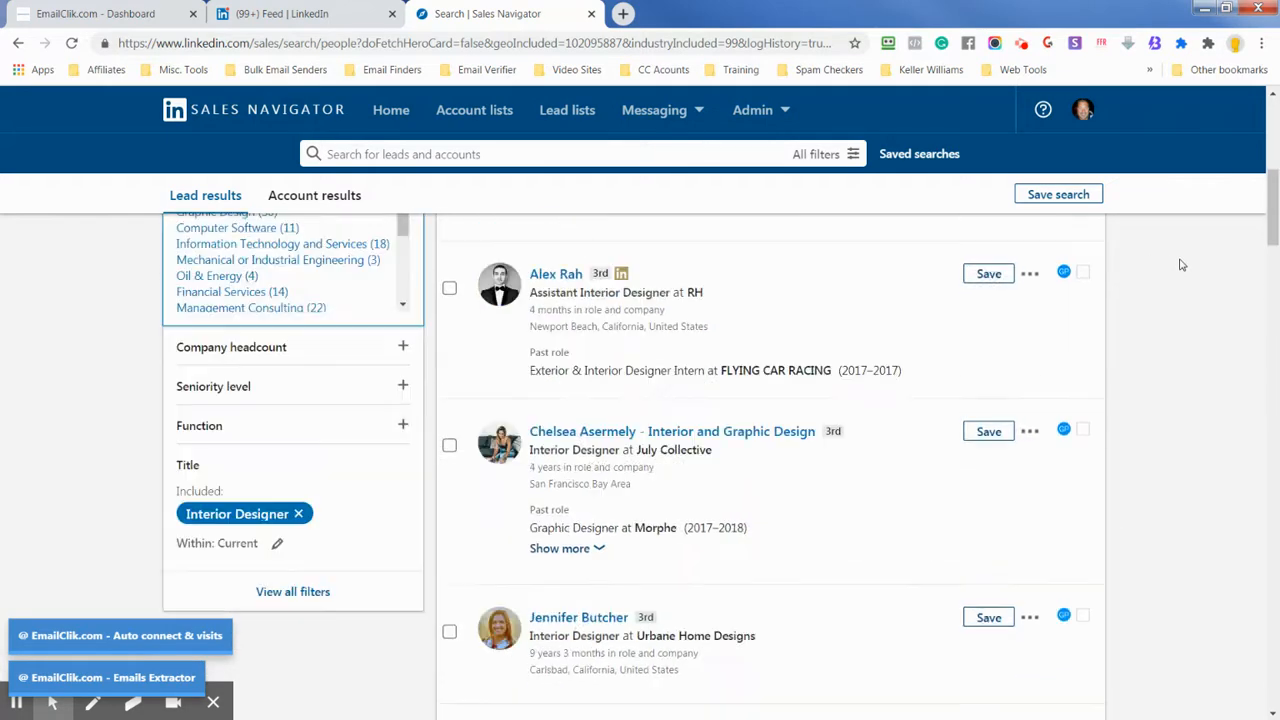
pyautogui.scroll(-5, 1178, 265)
pyautogui.moveTo(1274, 262); pyautogui.dragTo(1275, 100)
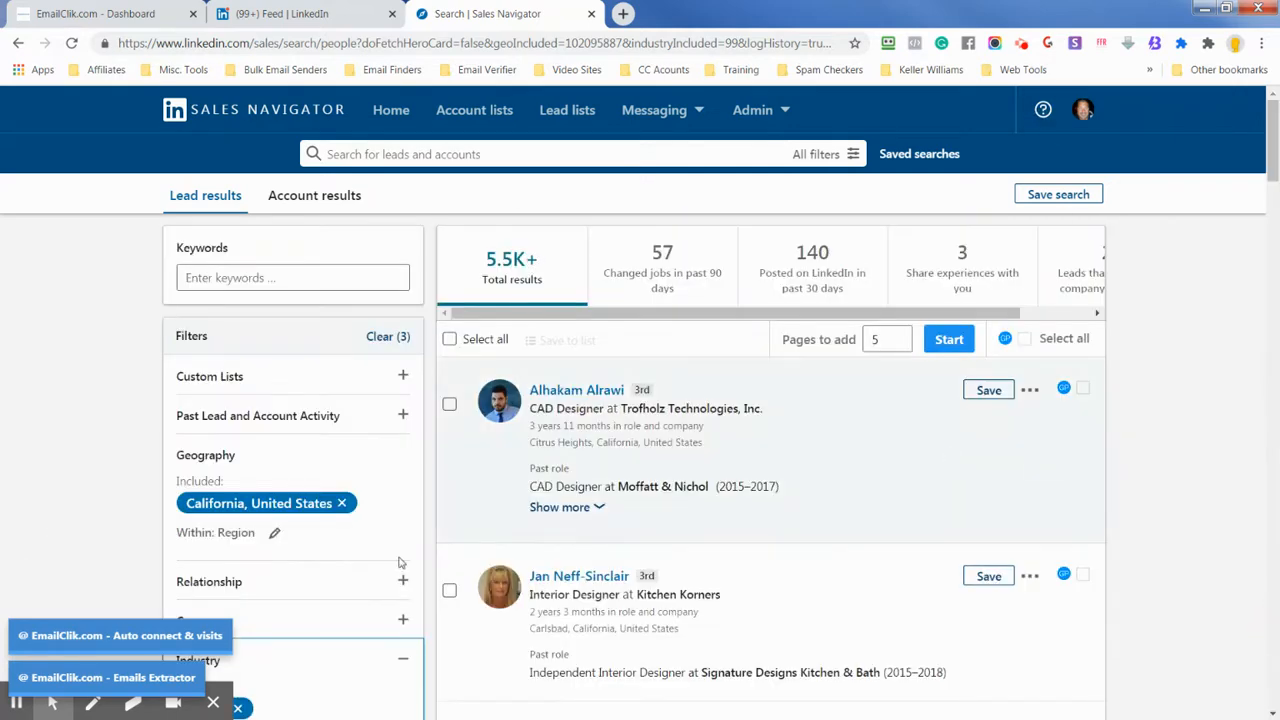
pyautogui.click(110, 680)
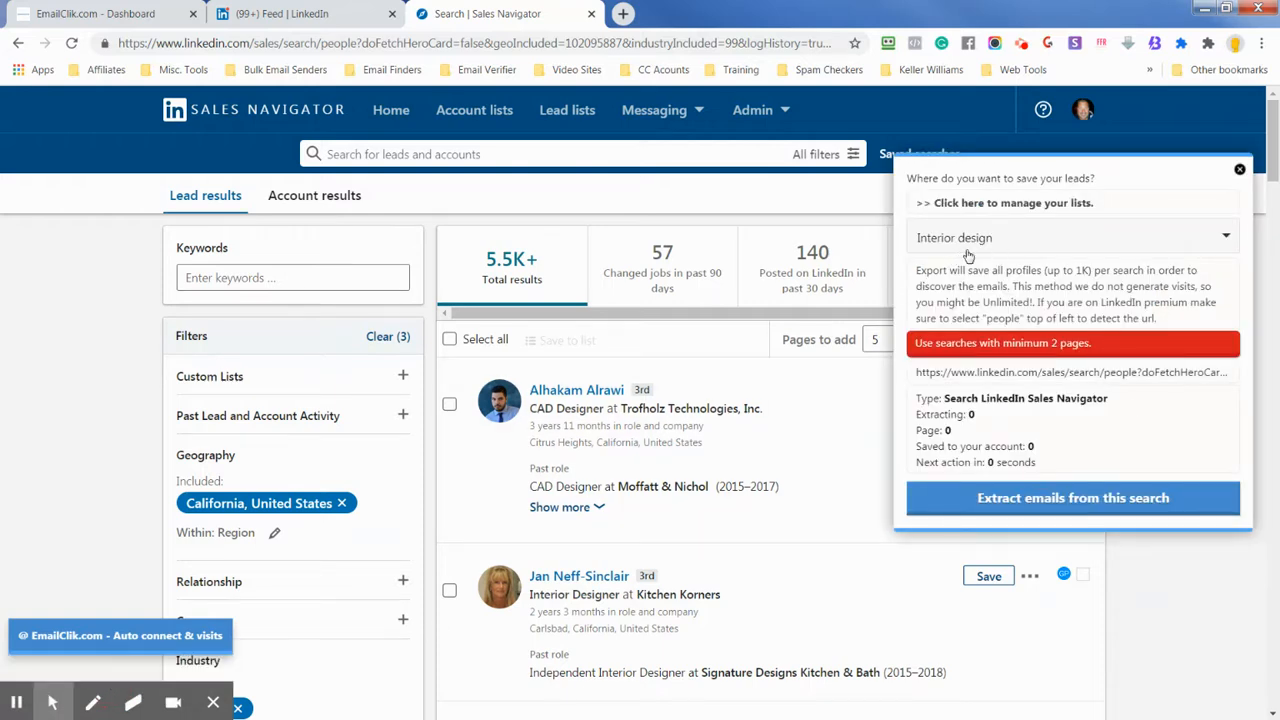
pyautogui.click(1011, 212)
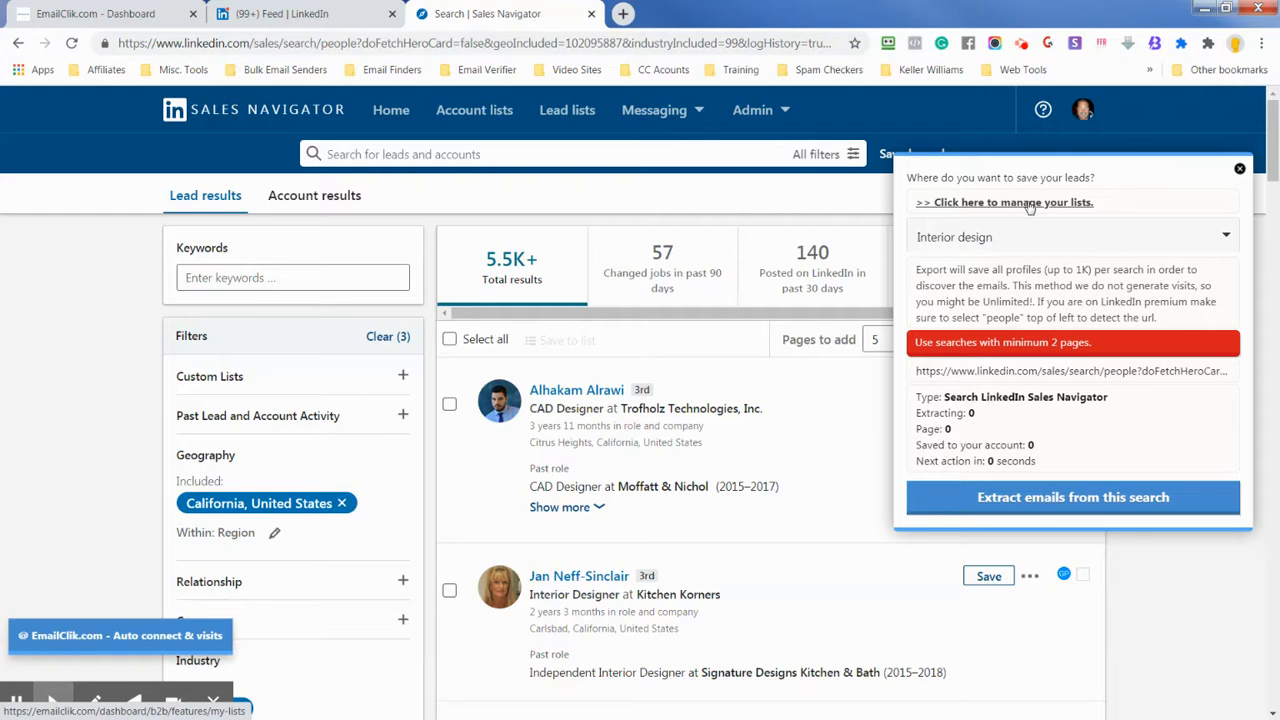
pyautogui.click(1225, 240)
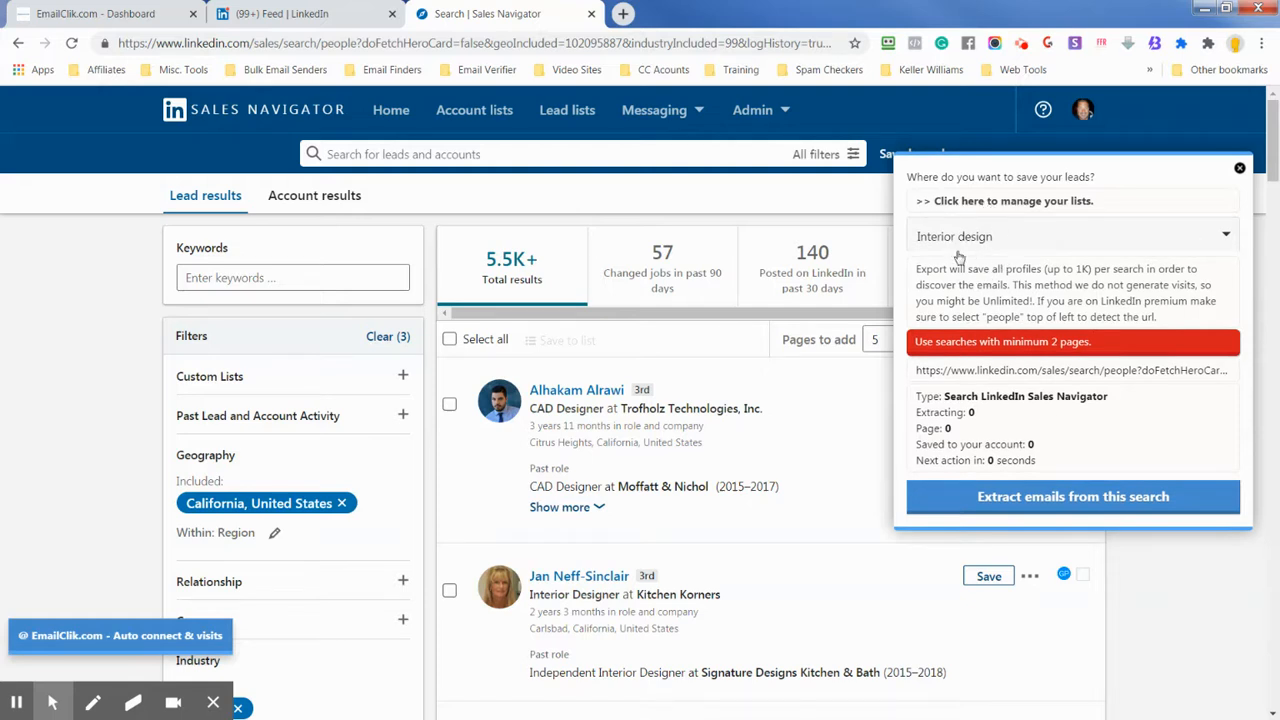
pyautogui.click(1071, 499)
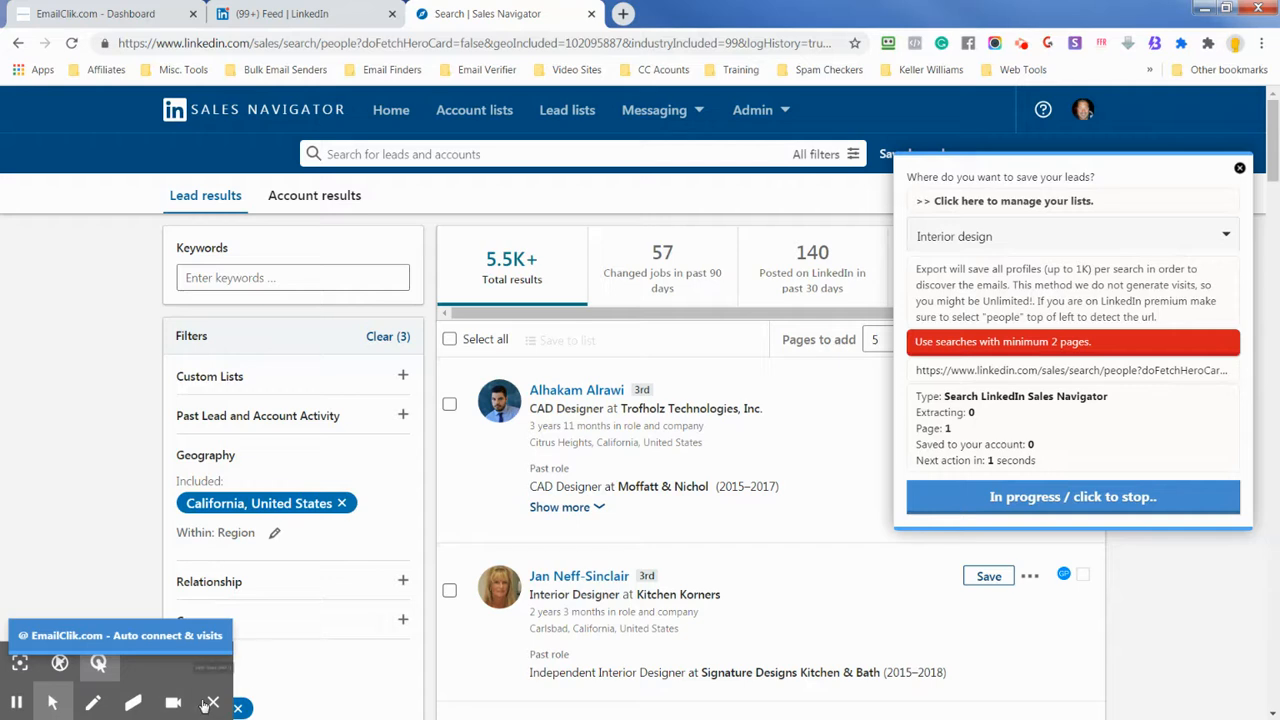
pyautogui.click(212, 707)
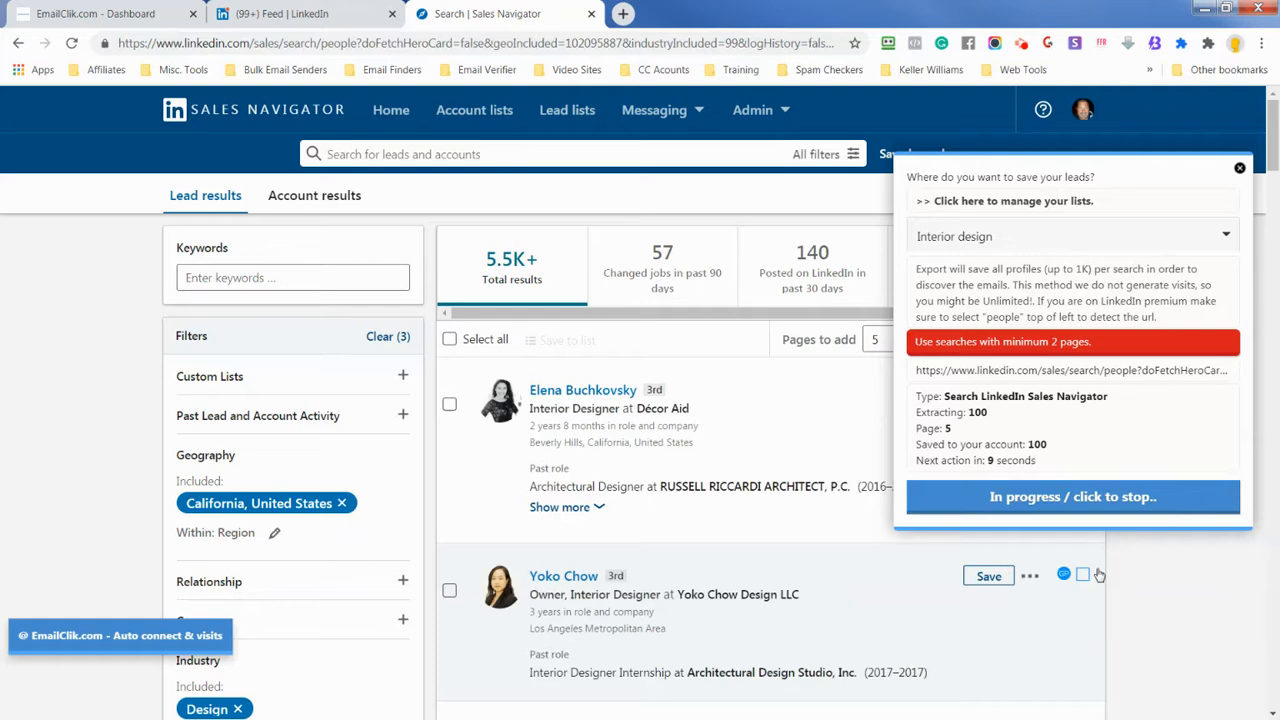
# Step: Check the Interior design list's progress in EmailClik, and stop the running extraction in Sales Navigator
pyautogui.click(137, 14)
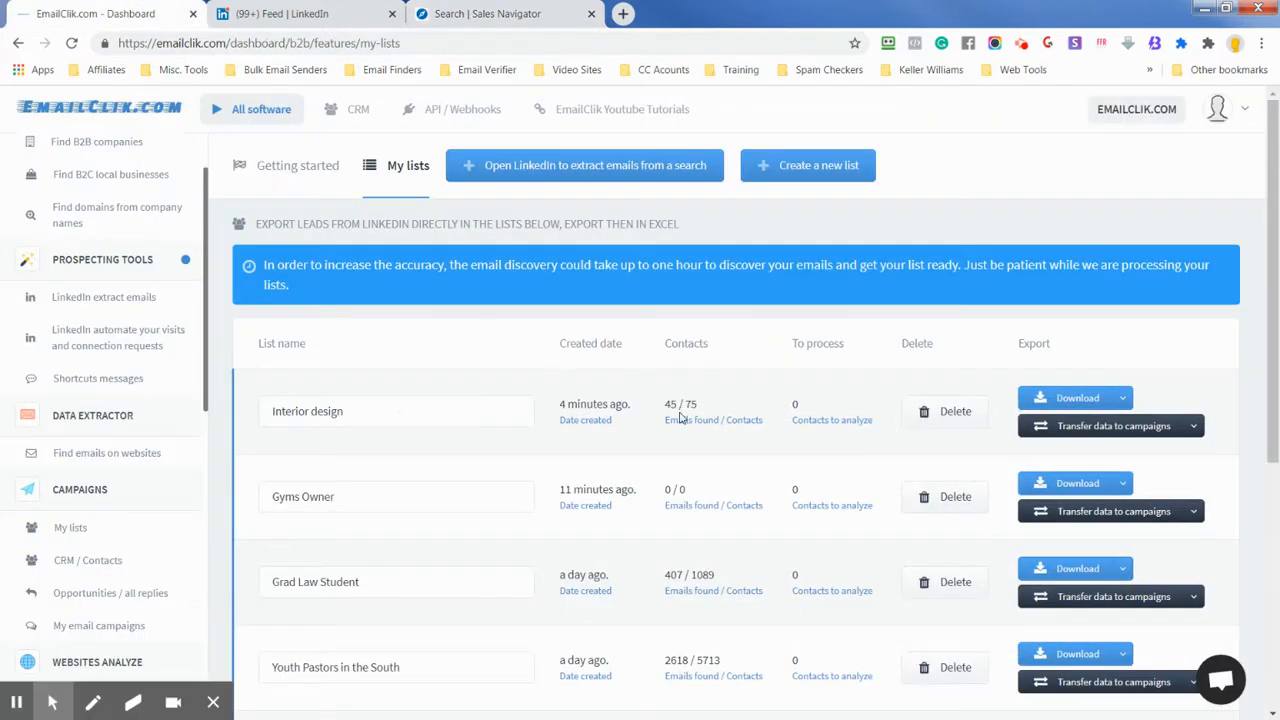
pyautogui.click(500, 14)
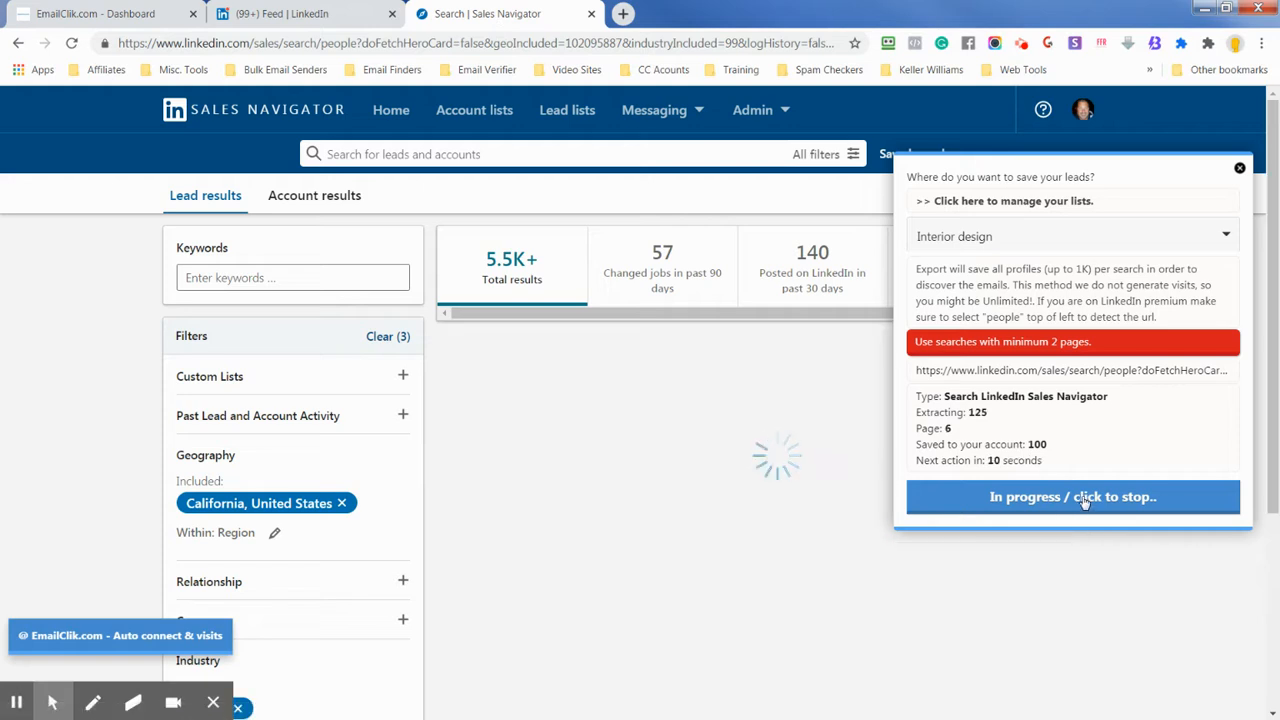
pyautogui.click(1077, 503)
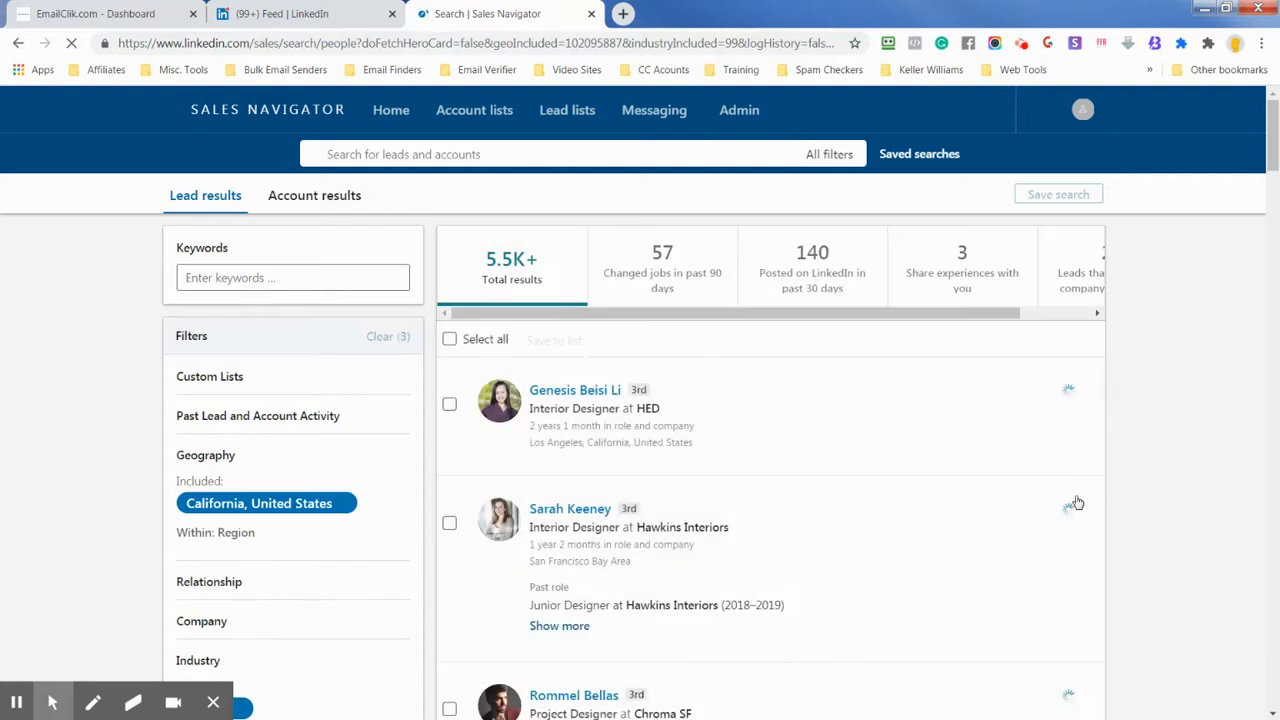
# Step: Switch to the EmailClik dashboard and download the Interior design list as an Excel file
pyautogui.click(140, 18)
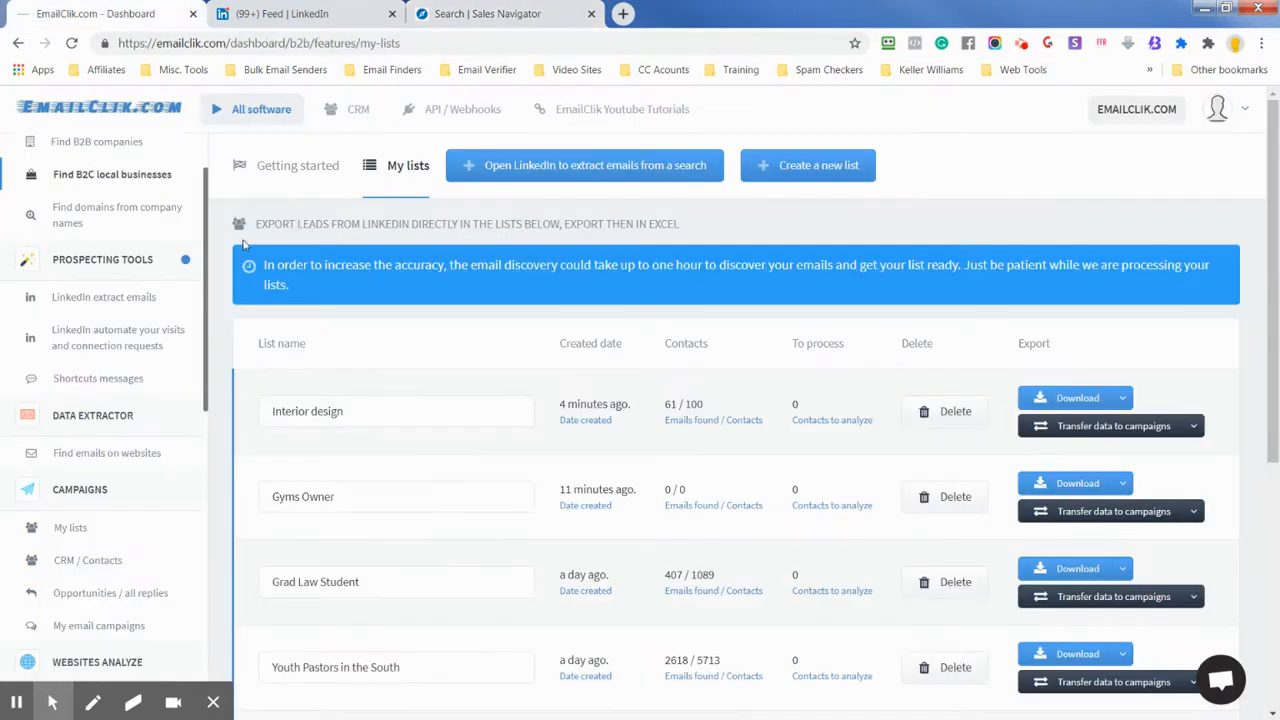
pyautogui.click(1065, 398)
pyautogui.click(1091, 503)
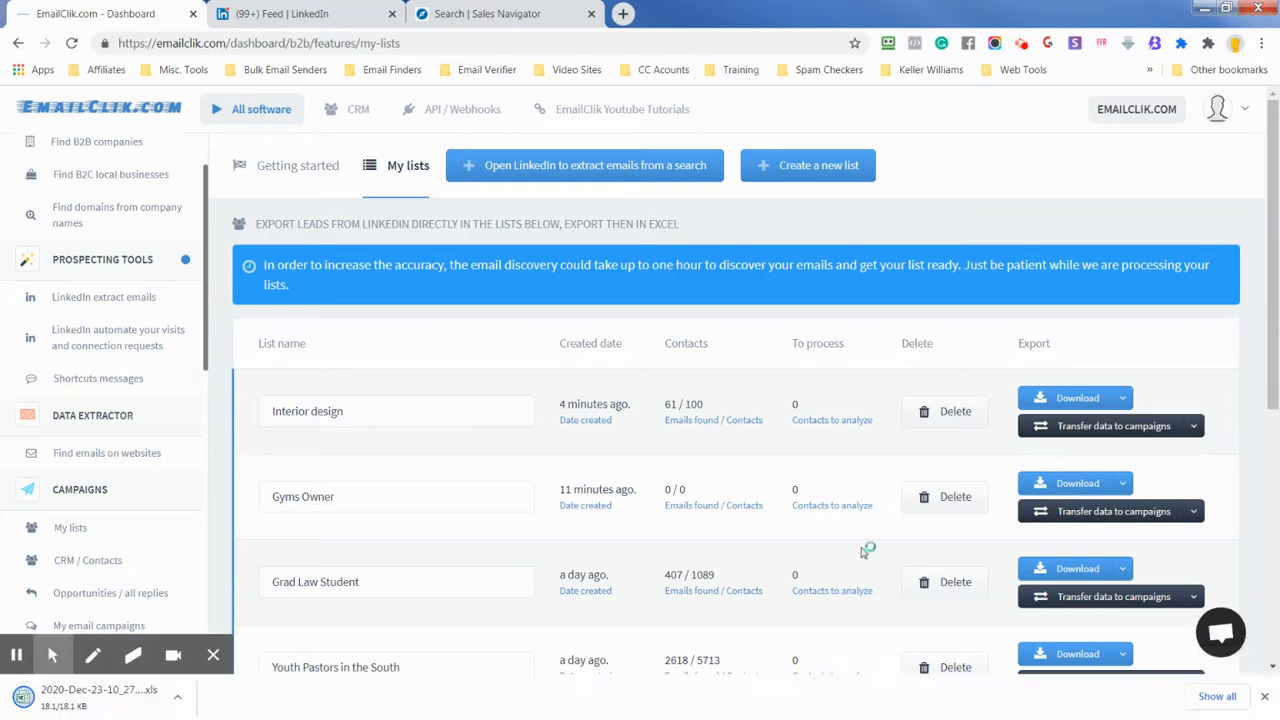
# Step: Open the downloaded interior-design spreadsheet in Excel despite the format warning, dismiss the activation wizard and enable editing
pyautogui.click(98, 697)
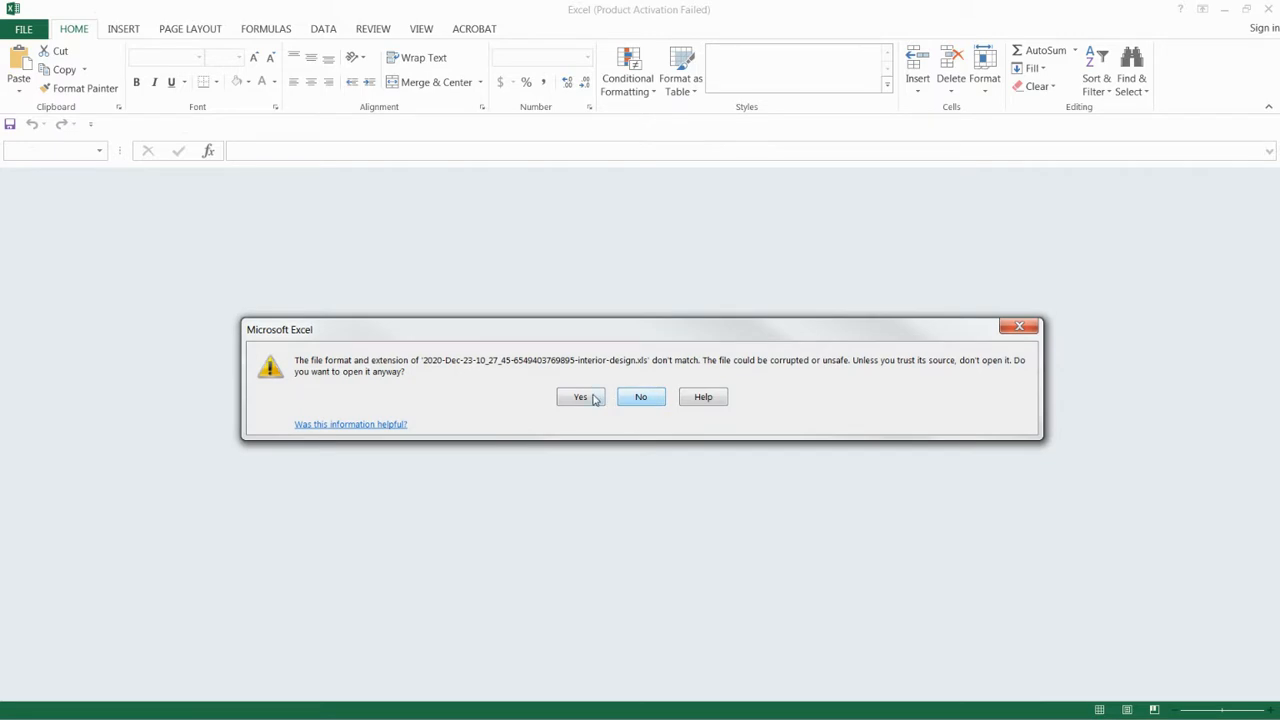
pyautogui.click(593, 399)
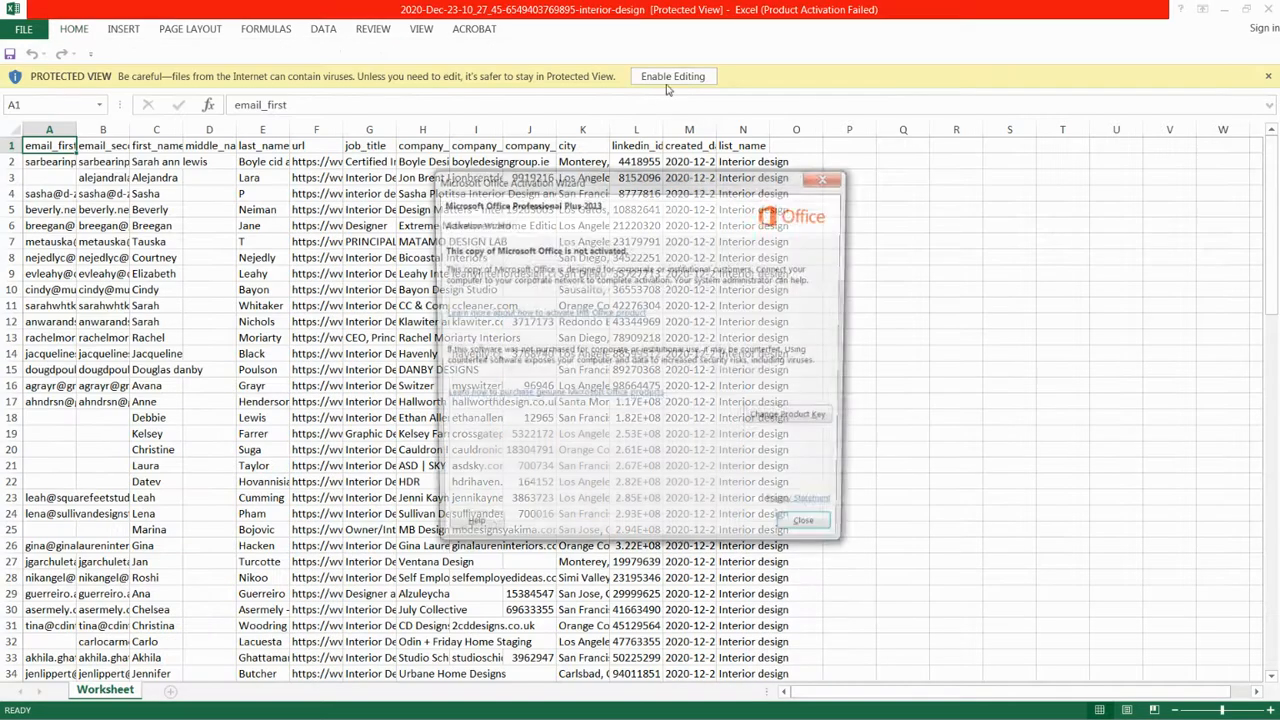
pyautogui.click(812, 531)
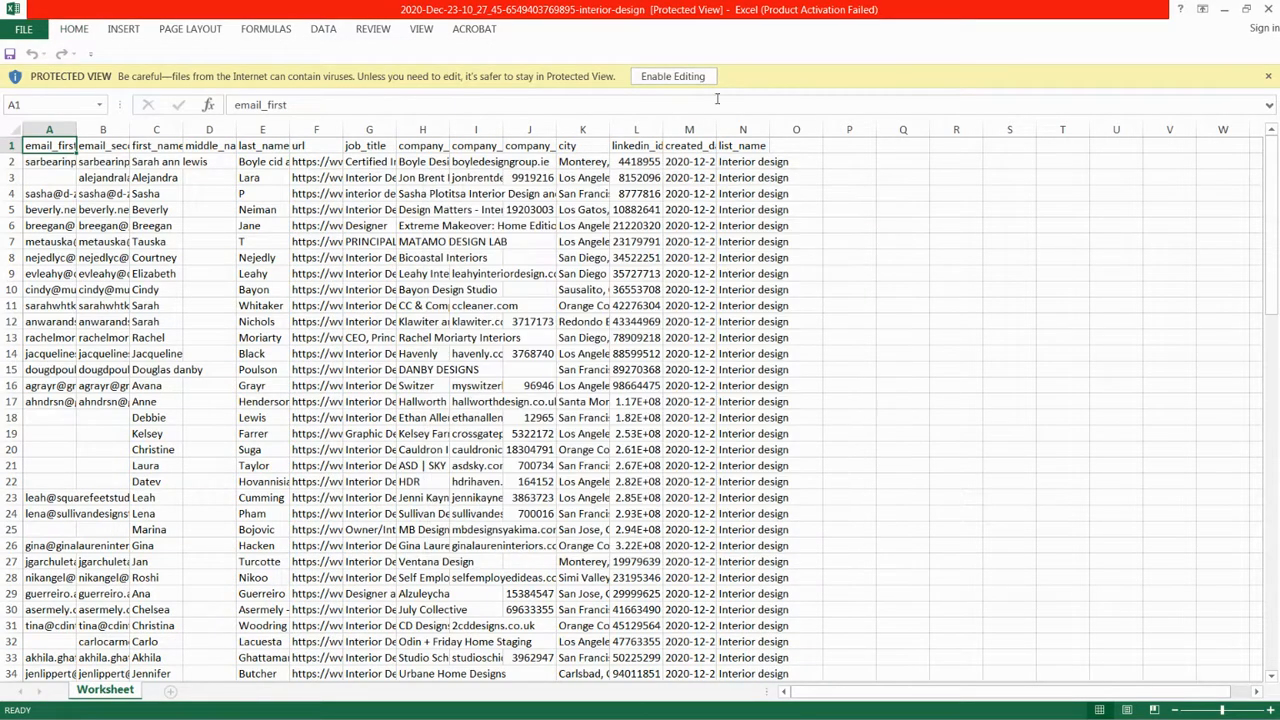
pyautogui.click(673, 76)
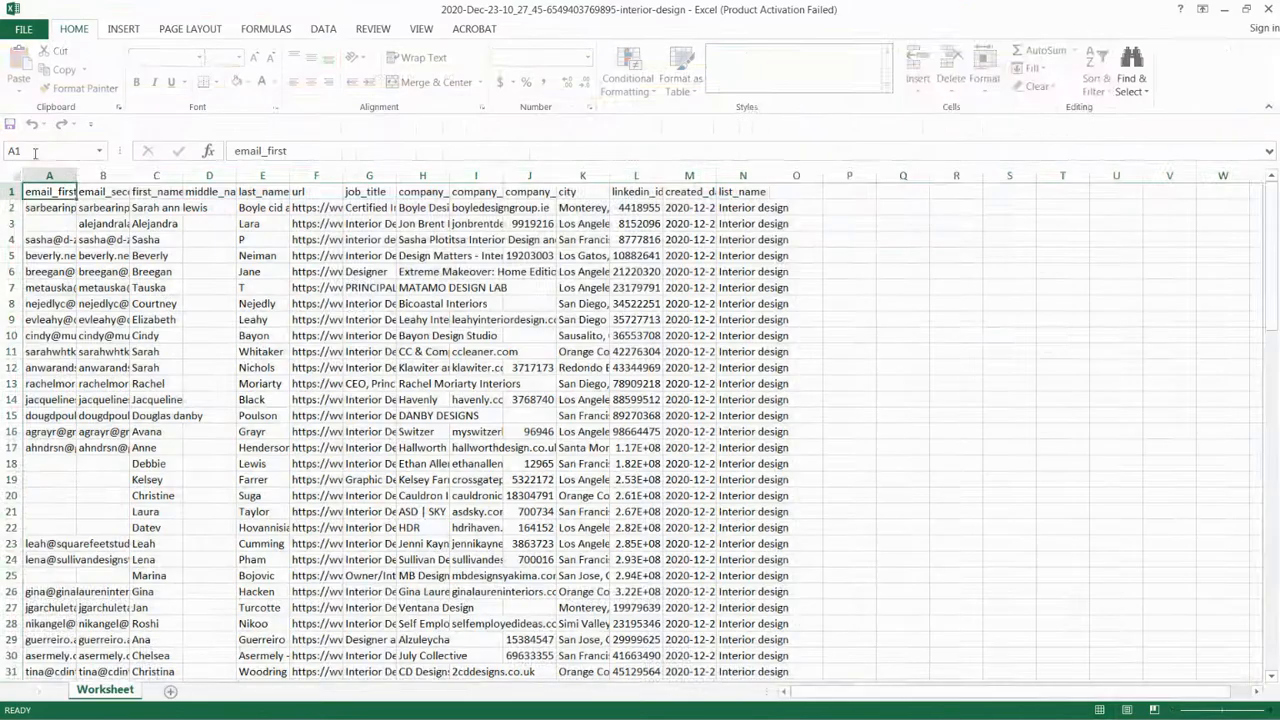
# Step: AutoFit the width of all columns in the worksheet and delete the empty middle_name column
pyautogui.hotkey('ctrl', 'a')
pyautogui.click(1068, 66)
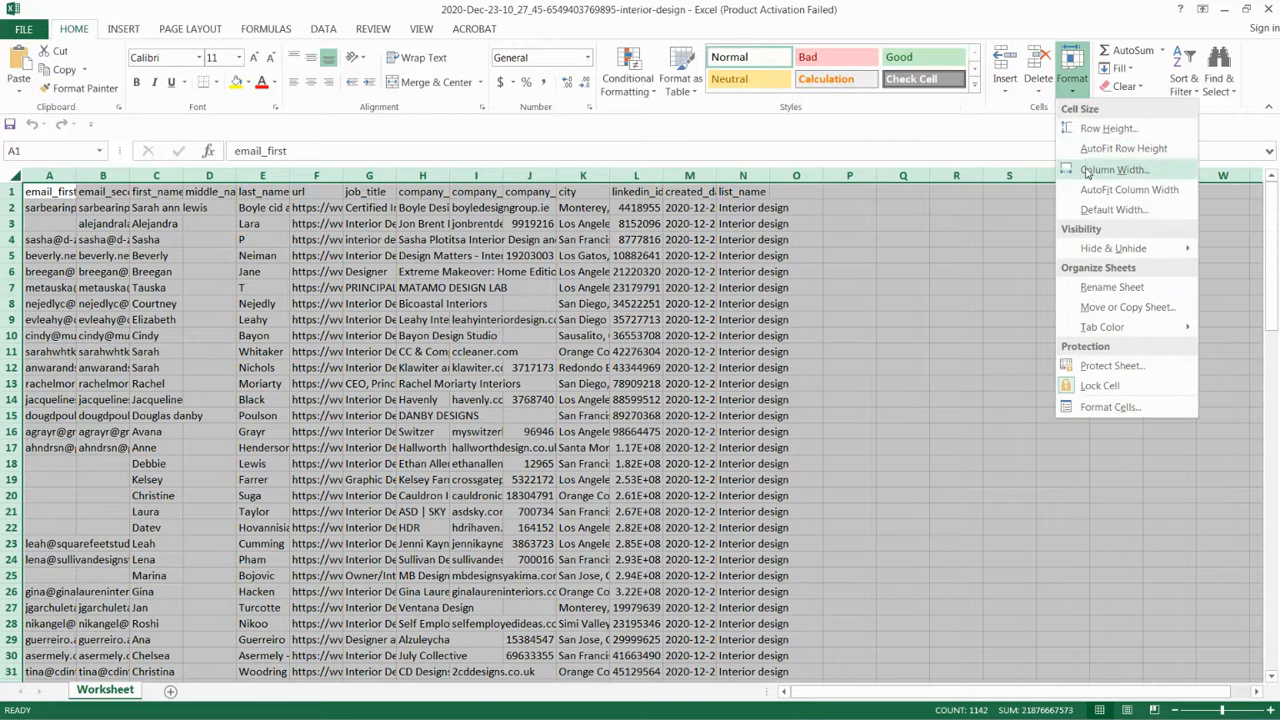
pyautogui.click(1115, 188)
pyautogui.click(483, 276)
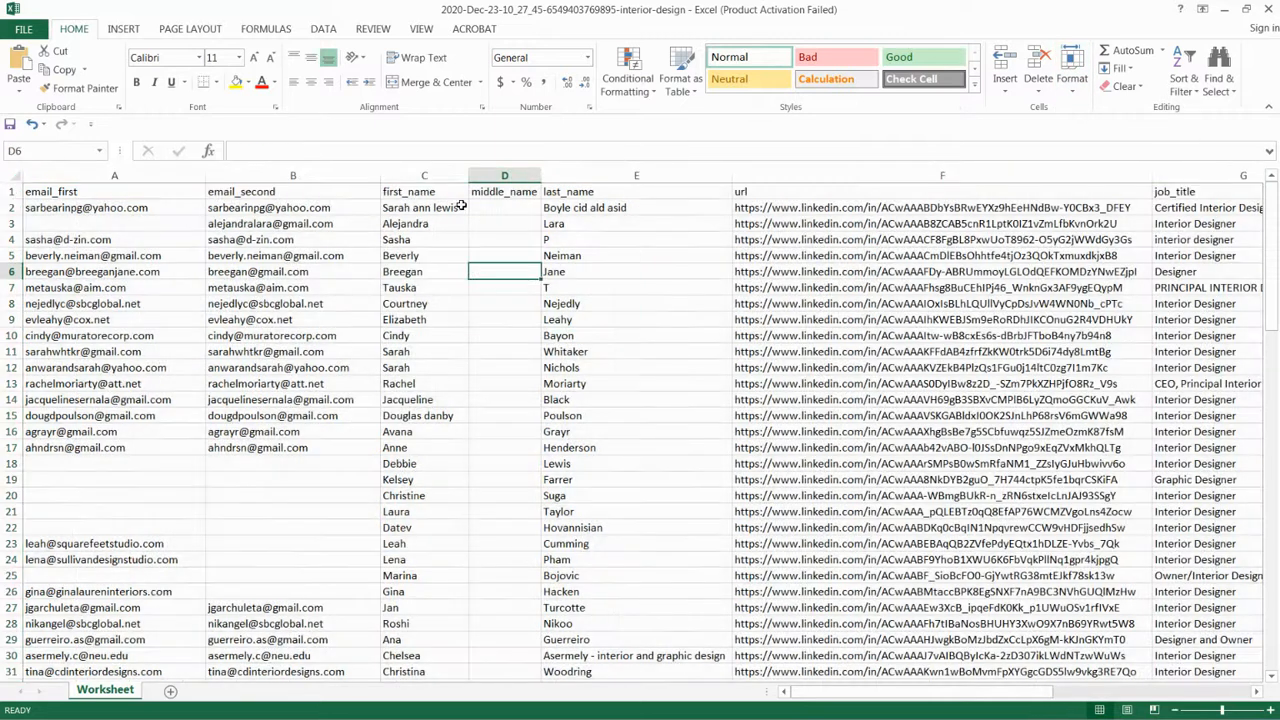
pyautogui.click(517, 175)
pyautogui.click(1040, 60)
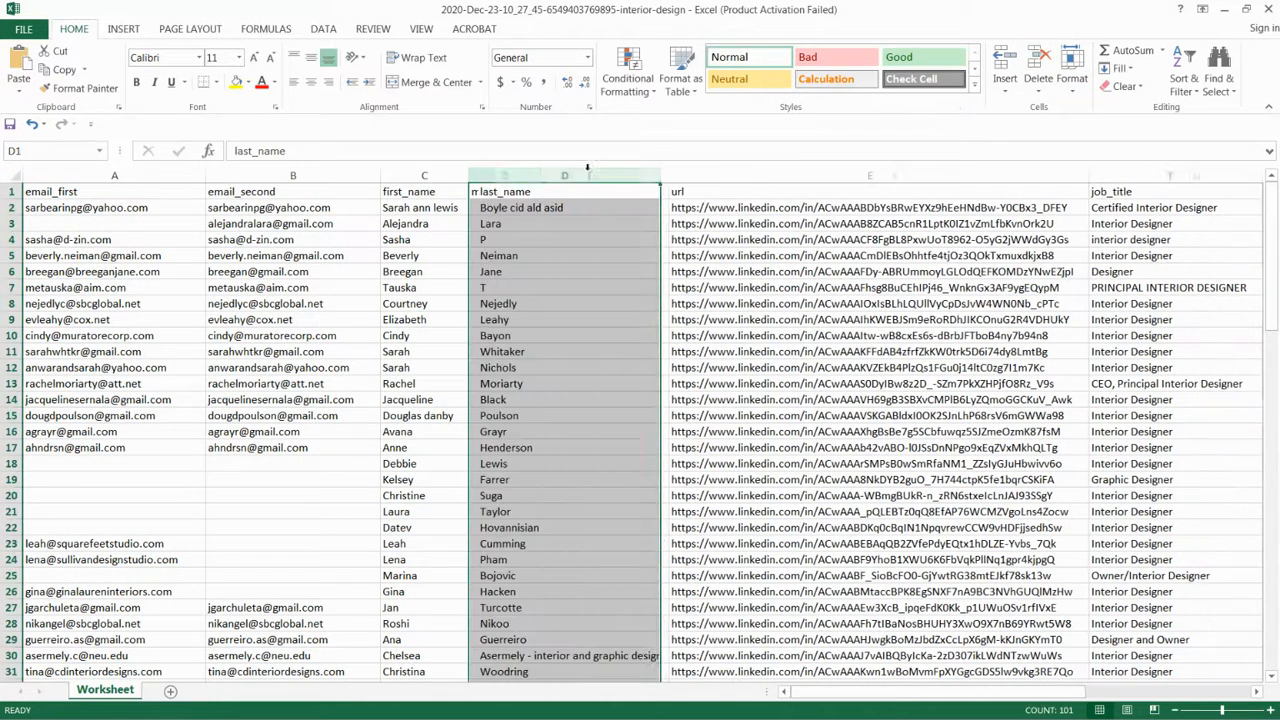
# Step: Sort the whole sheet by the email_second column from A to Z, expanding the selection to the other columns
pyautogui.click(362, 178)
pyautogui.click(1183, 80)
pyautogui.click(1200, 116)
pyautogui.click(700, 391)
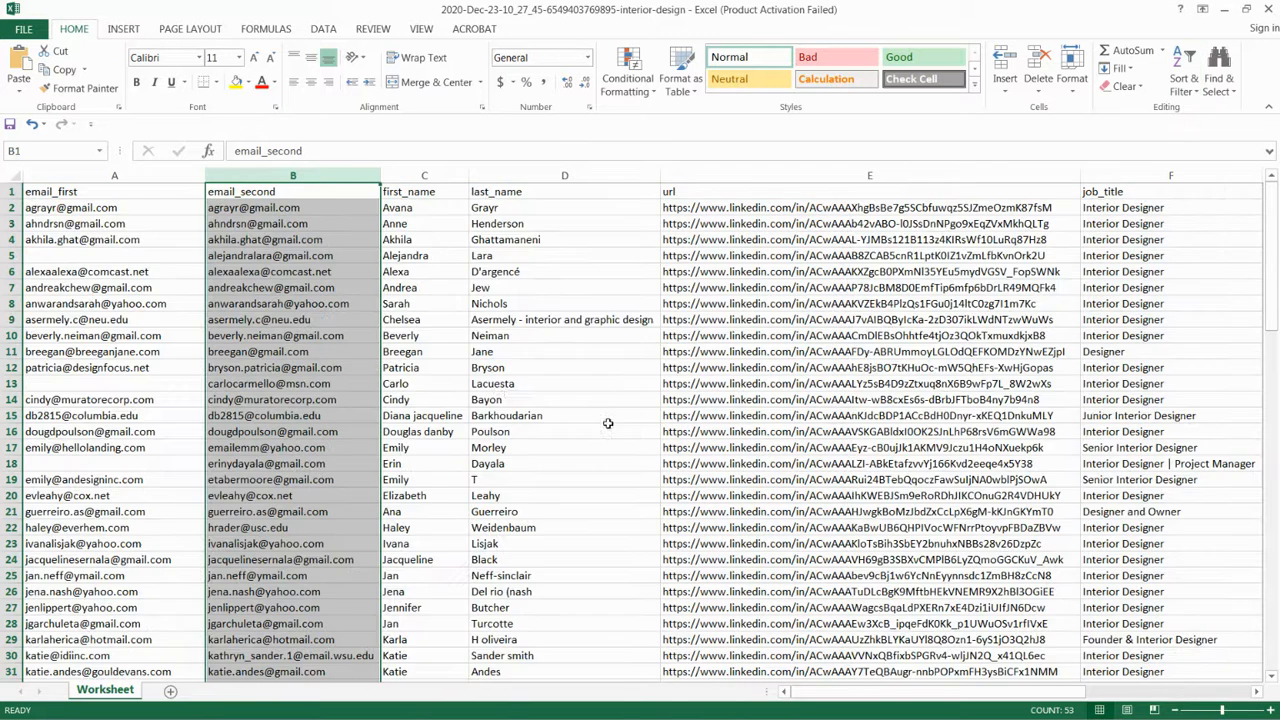
# Step: Look through the sorted leads, examining their first and second emails, names, LinkedIn URLs and job titles
pyautogui.scroll(-4, 509, 397)
pyautogui.scroll(4, 509, 397)
pyautogui.scroll(-13, 287, 289)
pyautogui.scroll(6, 285, 293)
pyautogui.scroll(-6, 285, 292)
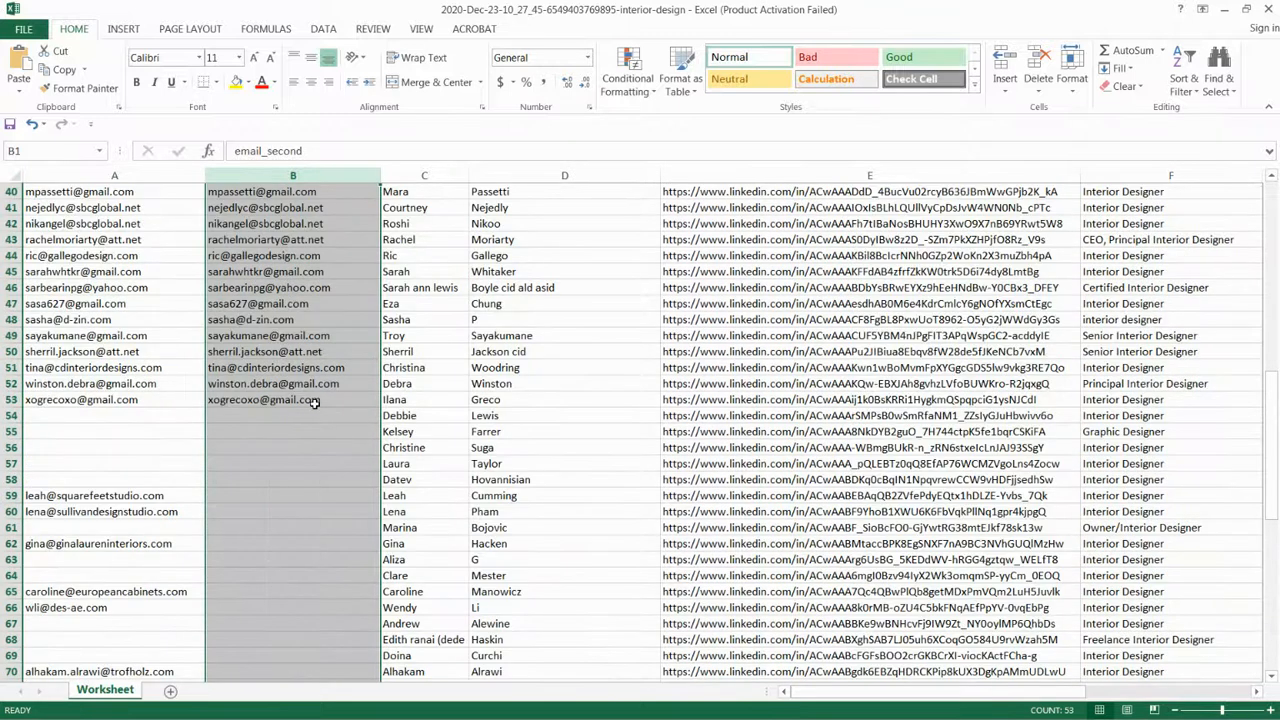
pyautogui.scroll(13, 313, 401)
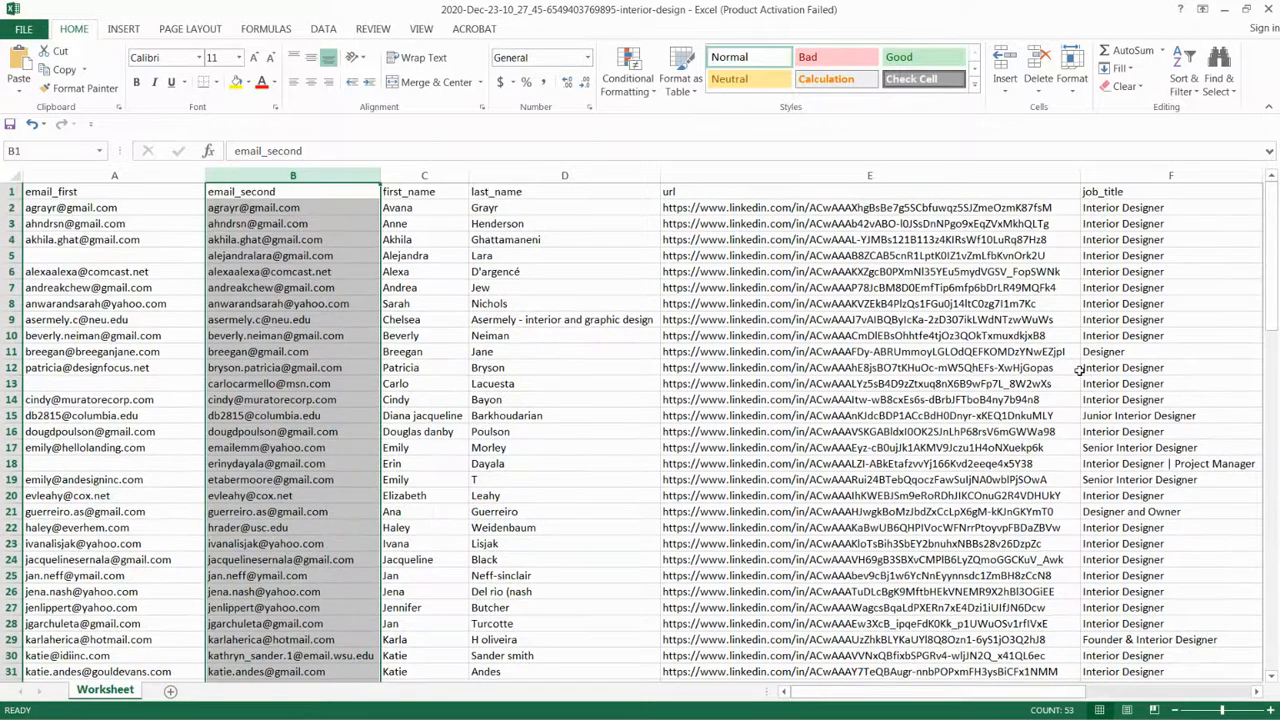
pyautogui.scroll(-3, 1067, 406)
pyautogui.scroll(3, 1067, 406)
pyautogui.scroll(-2, 578, 506)
pyautogui.scroll(2, 882, 640)
pyautogui.click(520, 303)
pyautogui.scroll(-8, 515, 305)
pyautogui.scroll(2, 512, 306)
pyautogui.scroll(6, 512, 306)
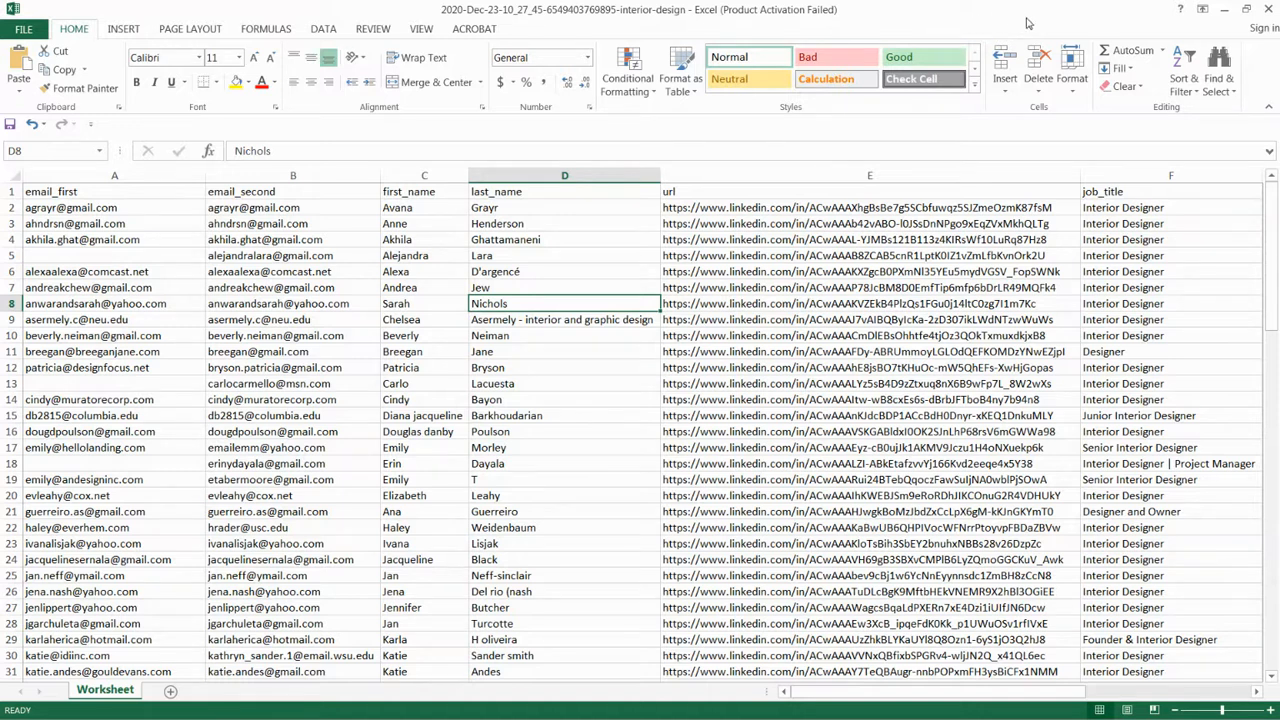
# Step: Minimize the spreadsheet, return to the EmailClik dashboard and open the overview of all software
pyautogui.click(1224, 9)
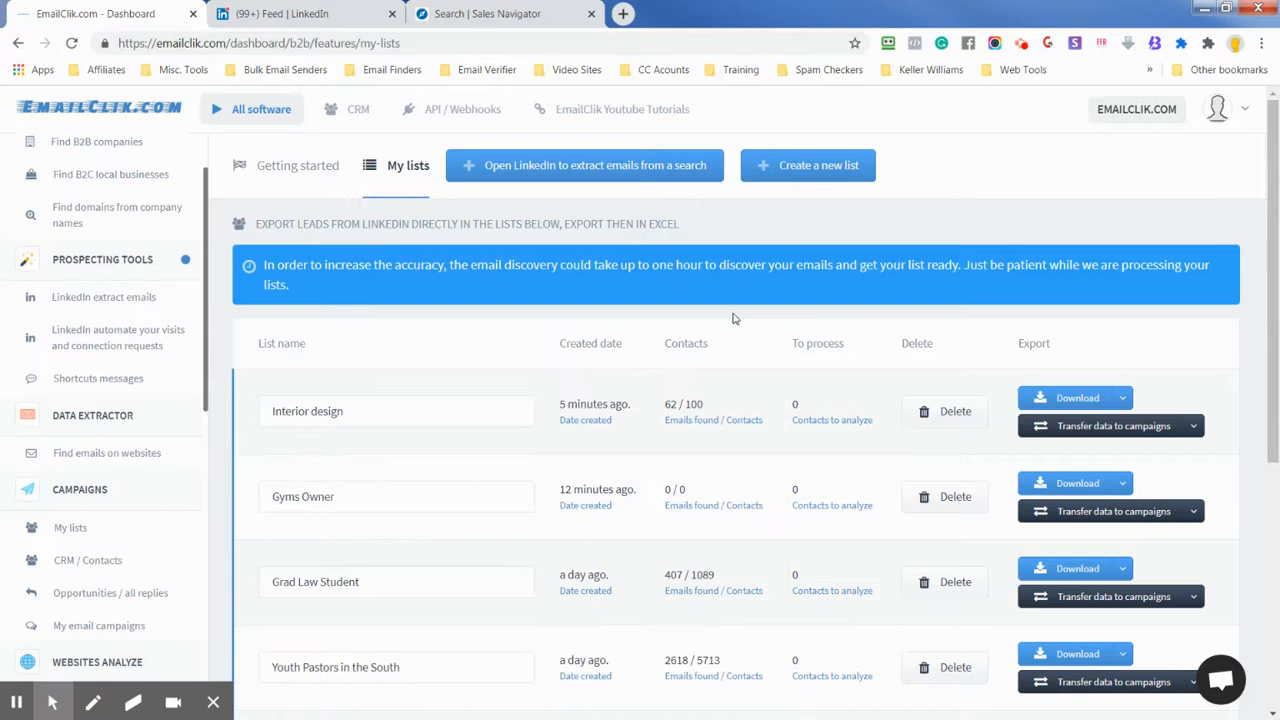
pyautogui.click(267, 117)
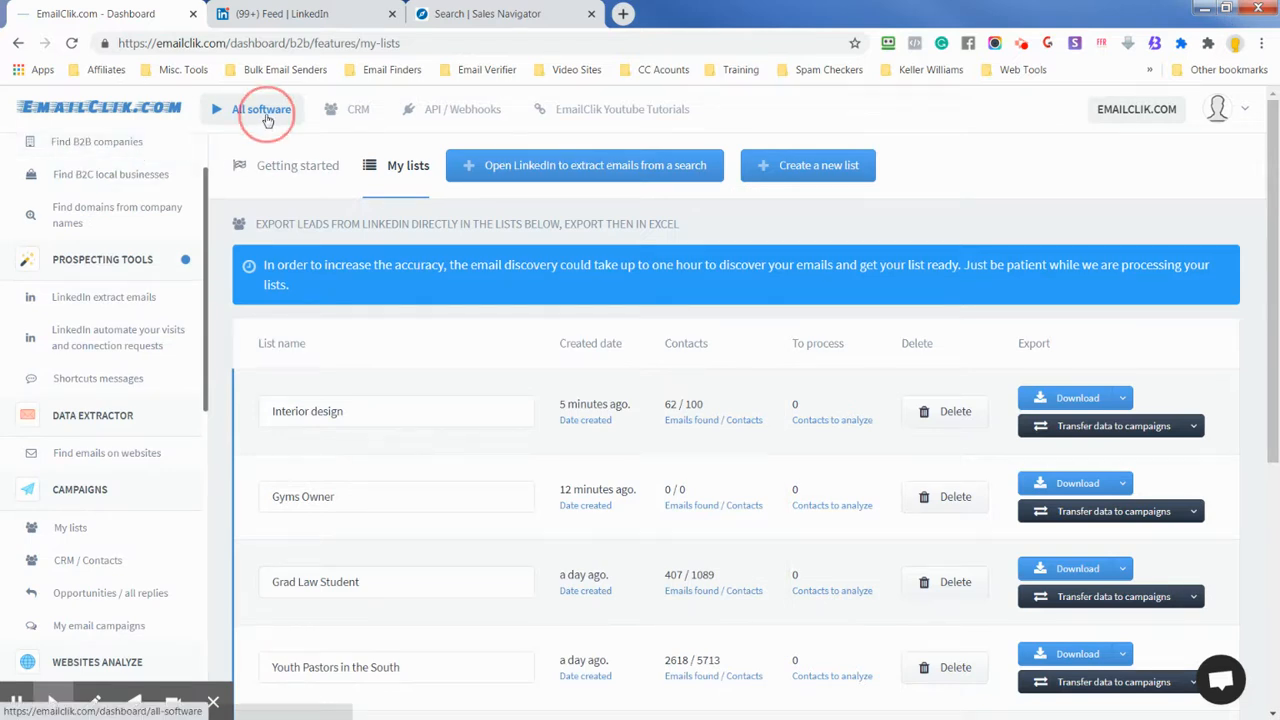